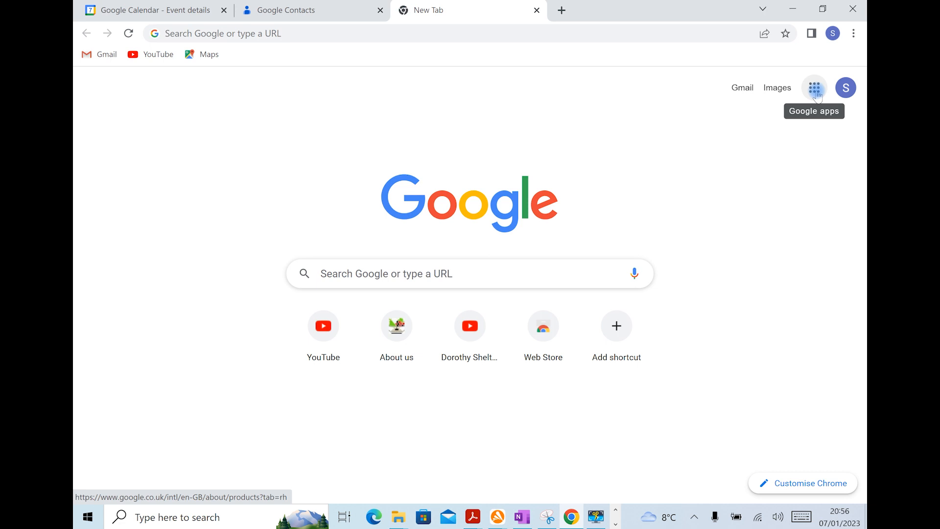
- Browse the available Google apps and open Google Calendar
left_click(815, 91)
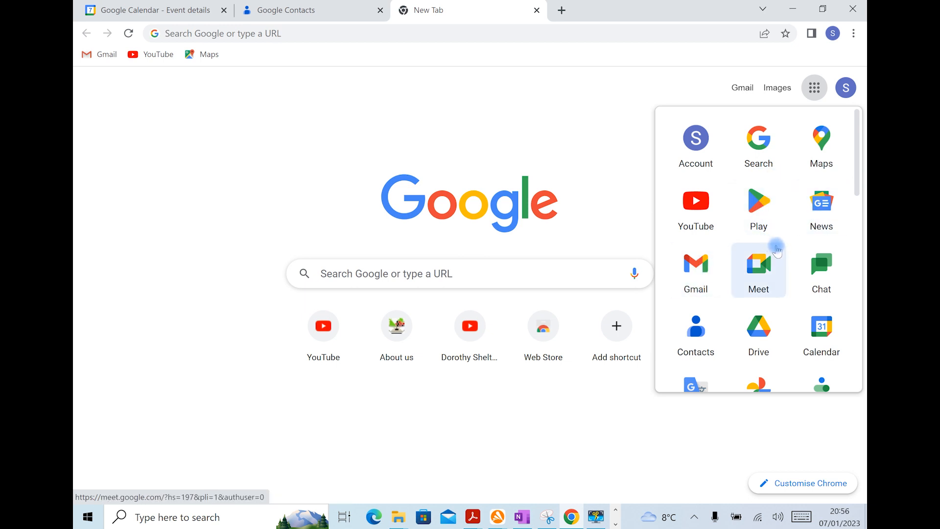
scroll(772, 337, "down", 5)
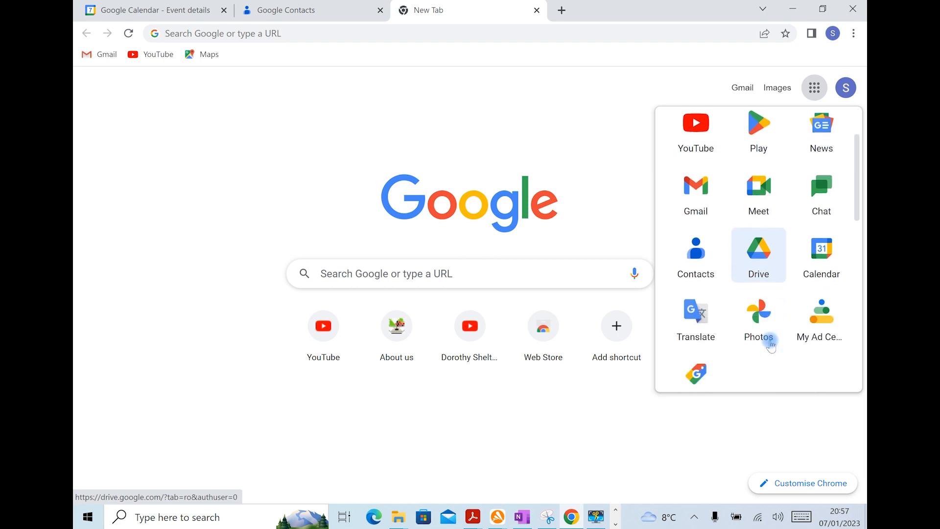
scroll(771, 344, "down", 6)
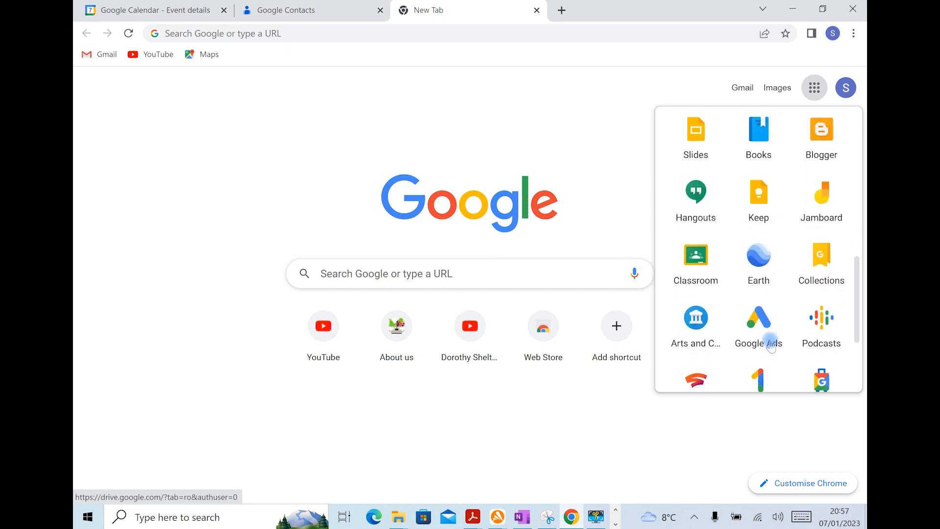
scroll(771, 344, "up", 11)
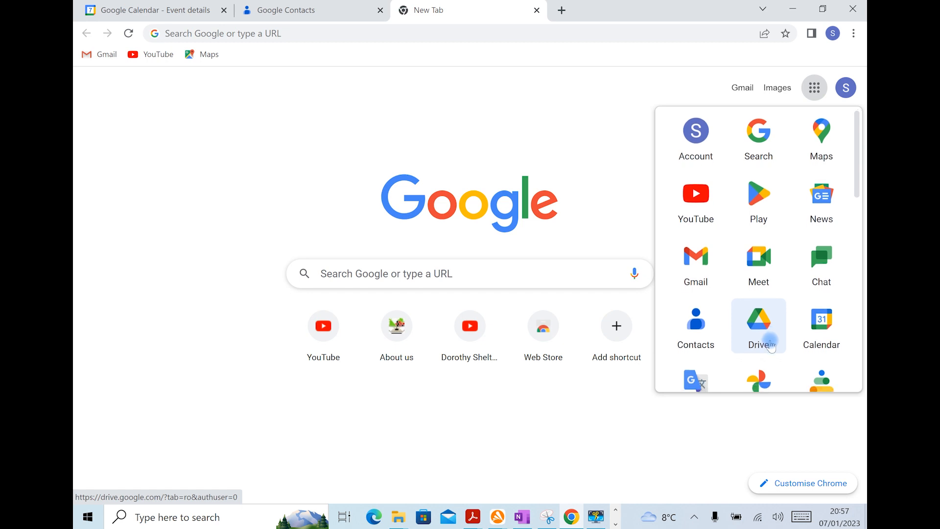
scroll(770, 344, "down", 2)
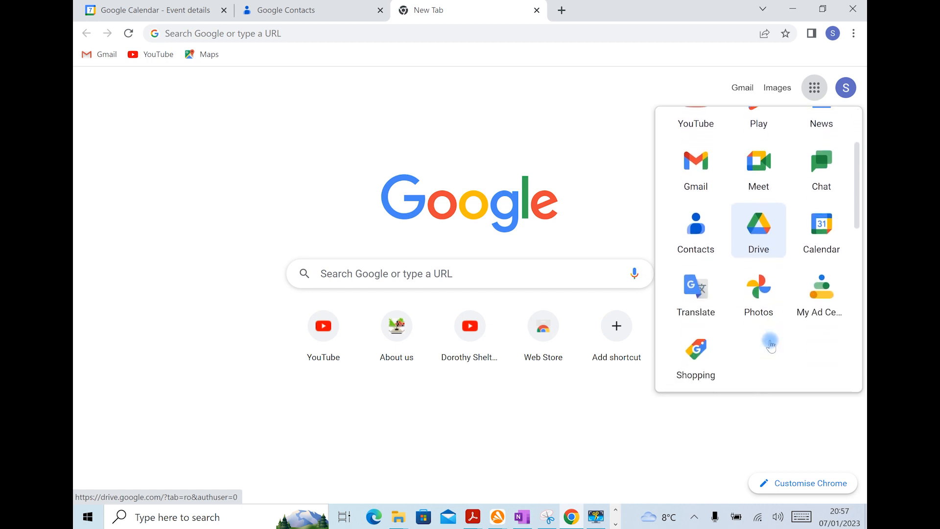
left_click(834, 247)
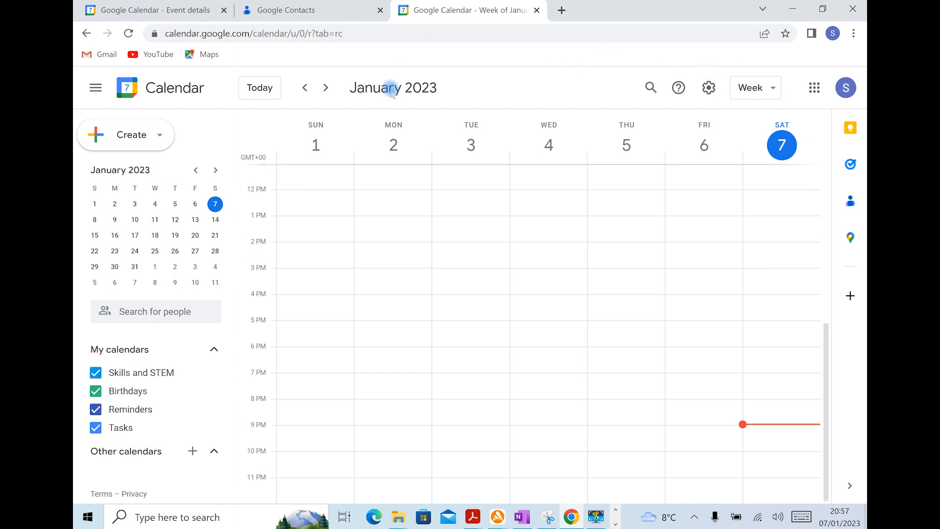
- Start a new event on Tuesday, January 10 of the following week, titled "Send email to customers"
left_click(326, 90)
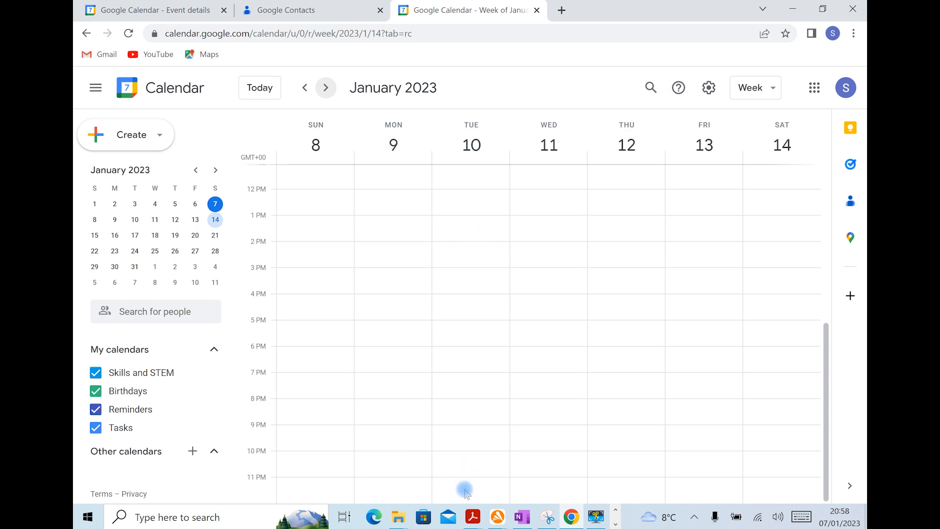
scroll(384, 289, "up", 3)
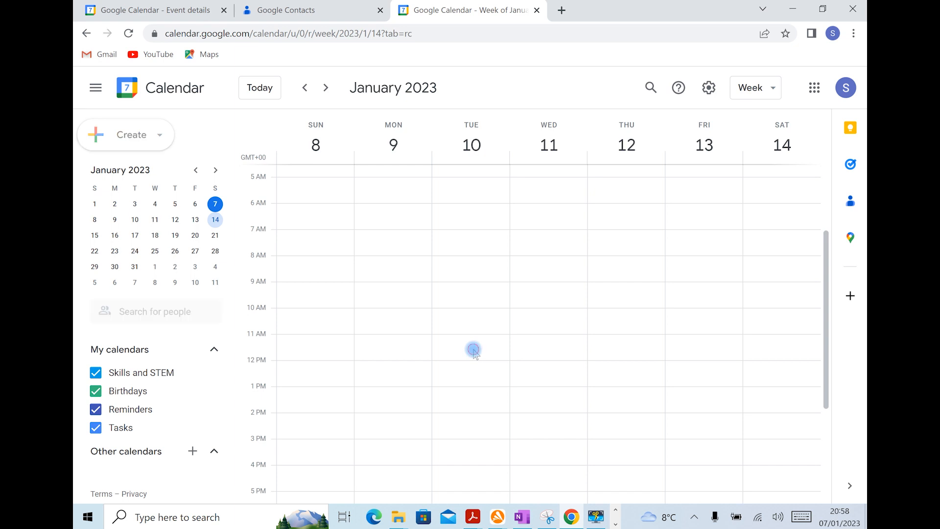
left_click(474, 352)
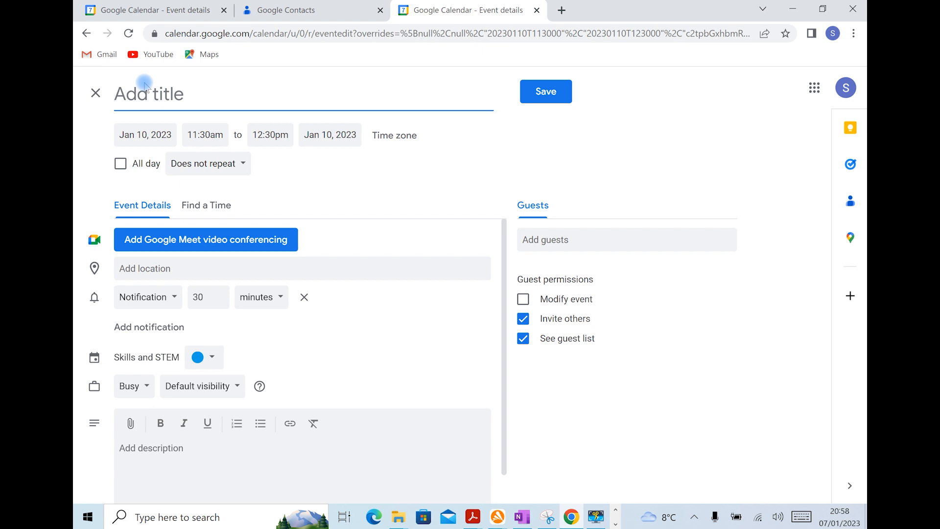
type("Sen")
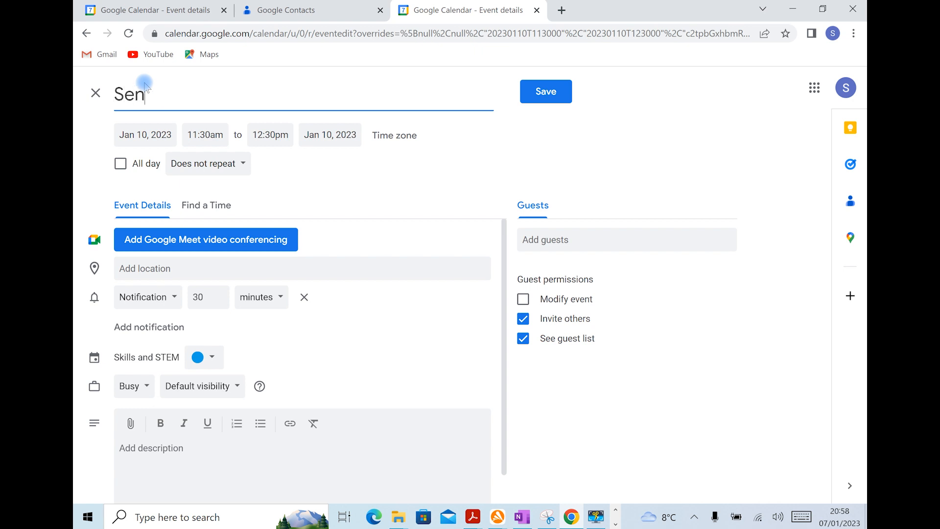
type("d email ")
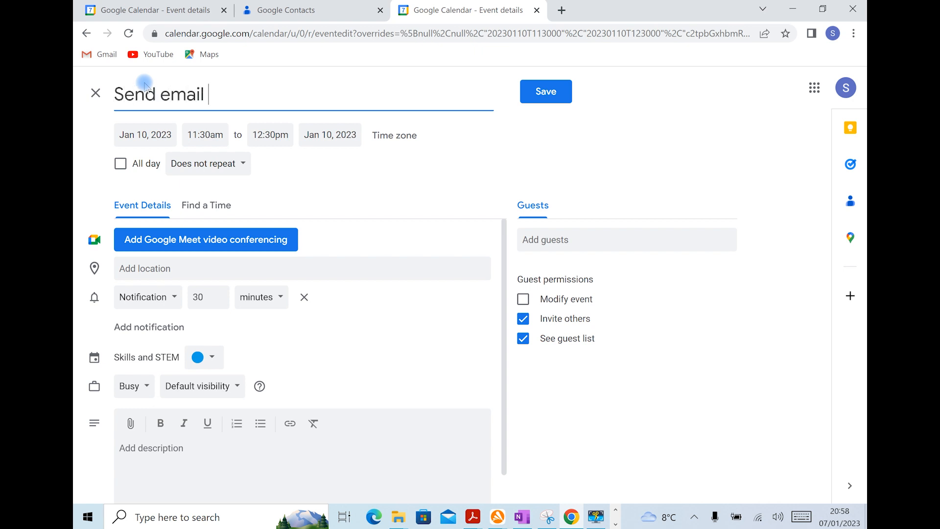
type("to customers")
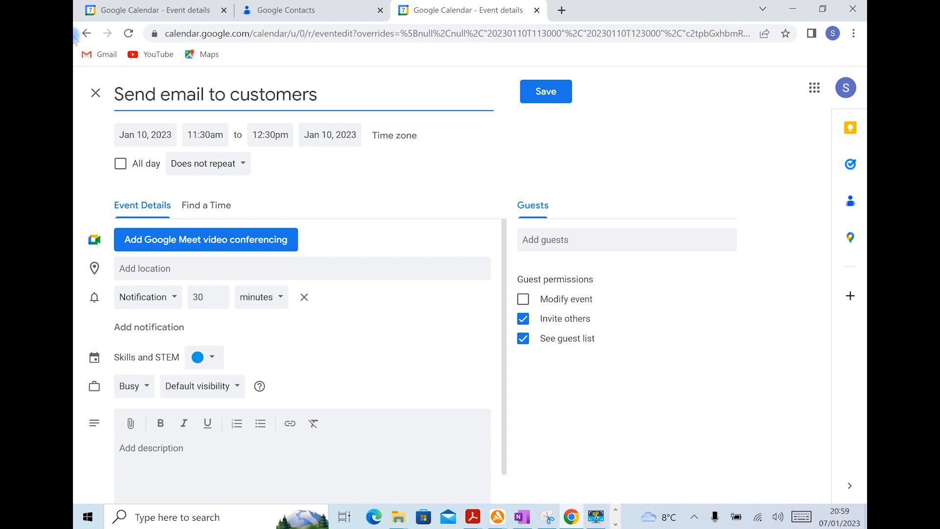
- Set the event's start time to 11:00am and make it repeat weekly on Tuesday
left_click(207, 135)
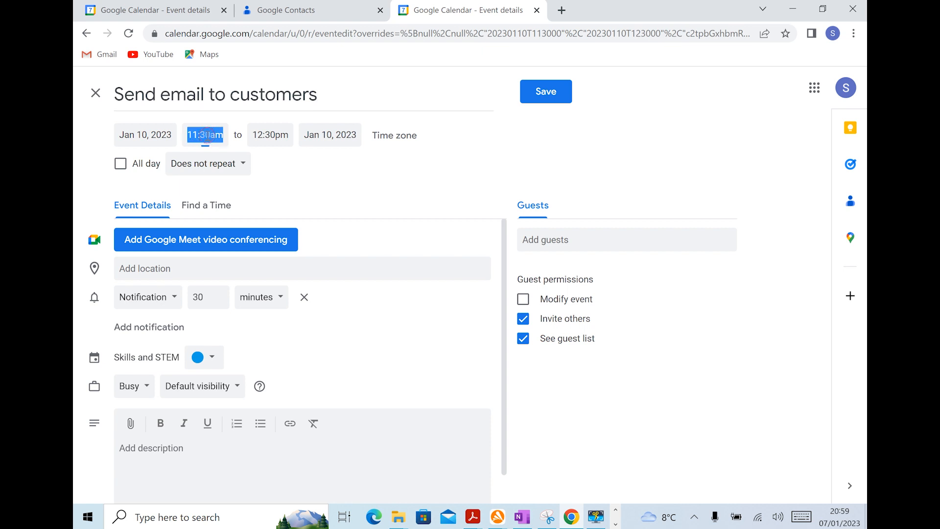
left_click(205, 165)
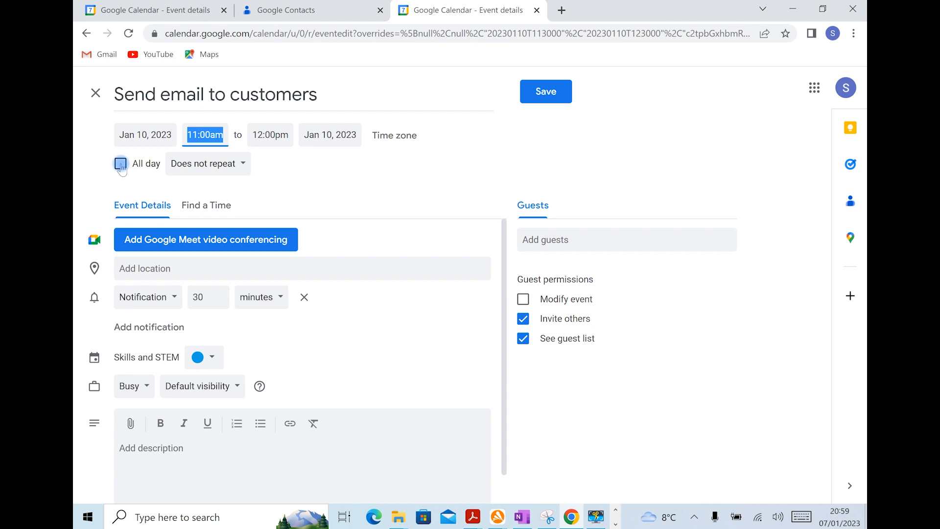
left_click(228, 169)
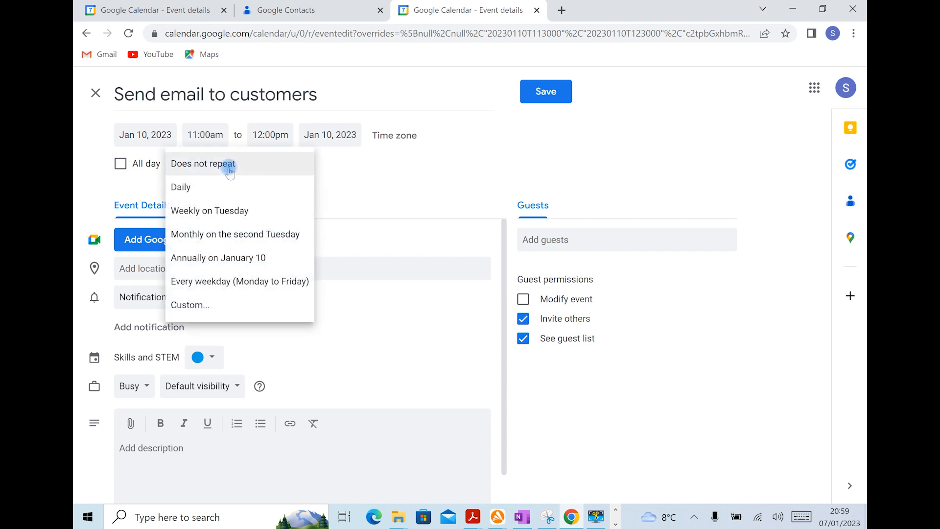
left_click(211, 215)
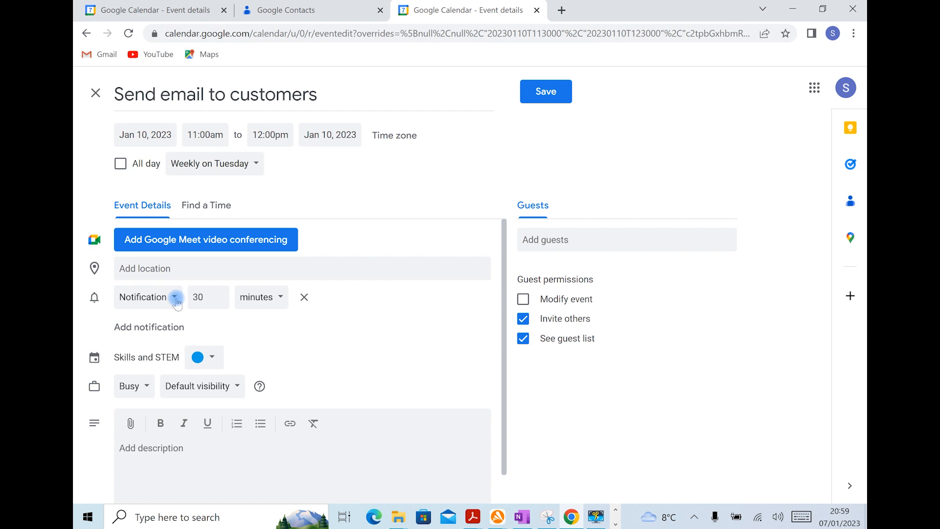
- Set the event's notification to 15 minutes
left_click(207, 297)
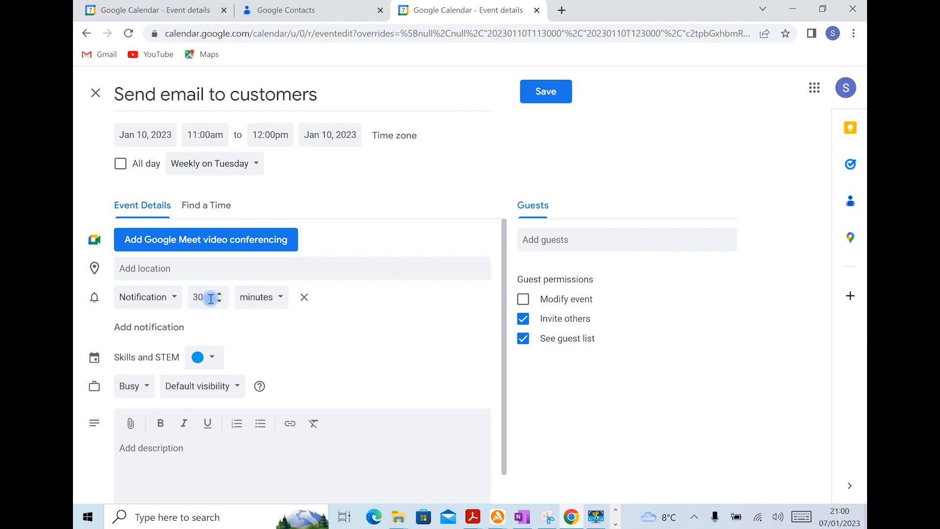
key("BackSpace")
key("BackSpace")
type("15")
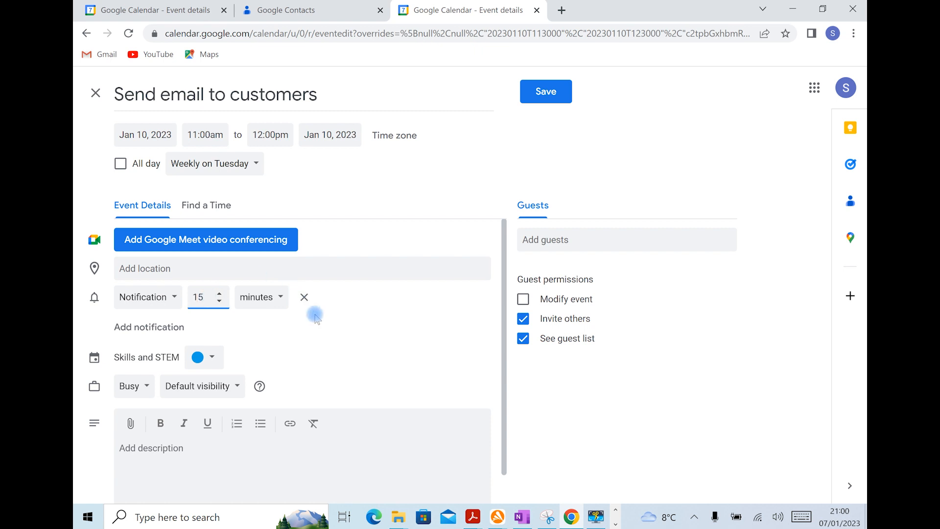
- Save the email event without a description and postpone the browser notification permission request
scroll(314, 313, "down", 1)
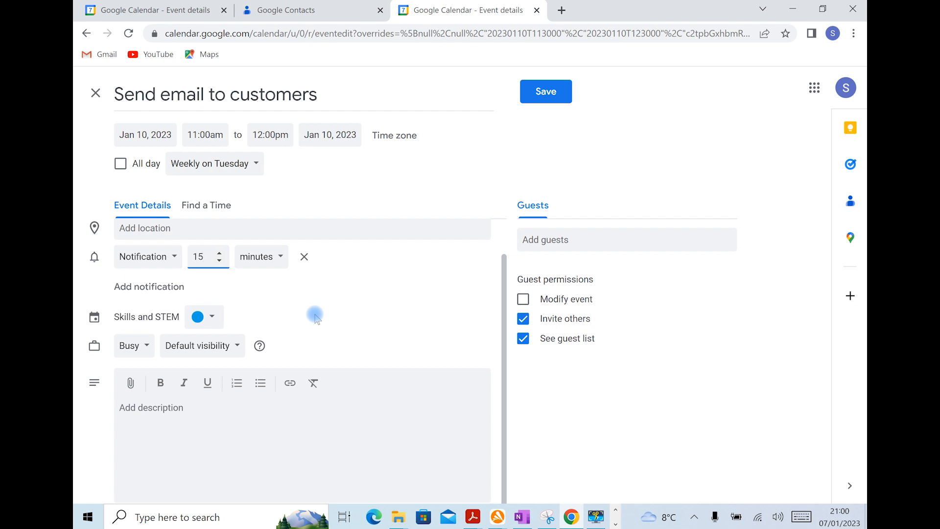
left_click(143, 415)
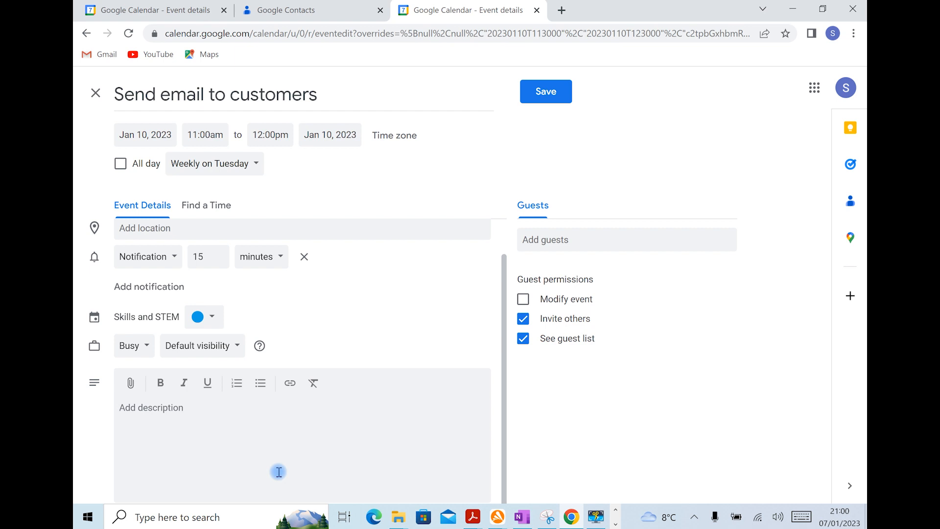
scroll(325, 389, "up", 1)
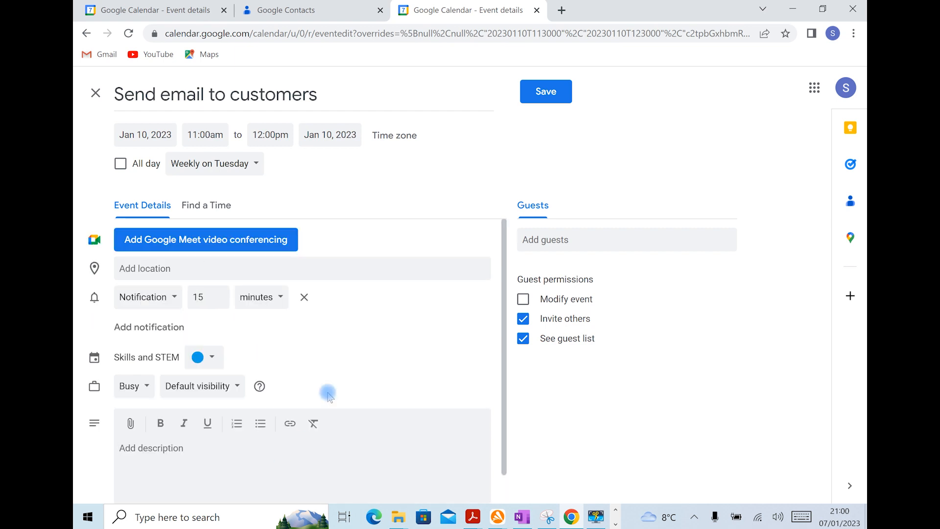
left_click(554, 98)
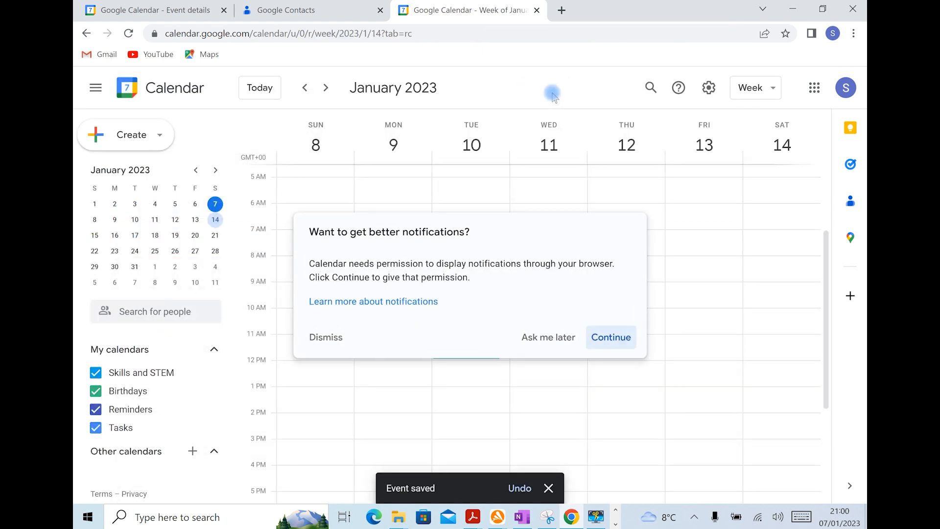
left_click(540, 339)
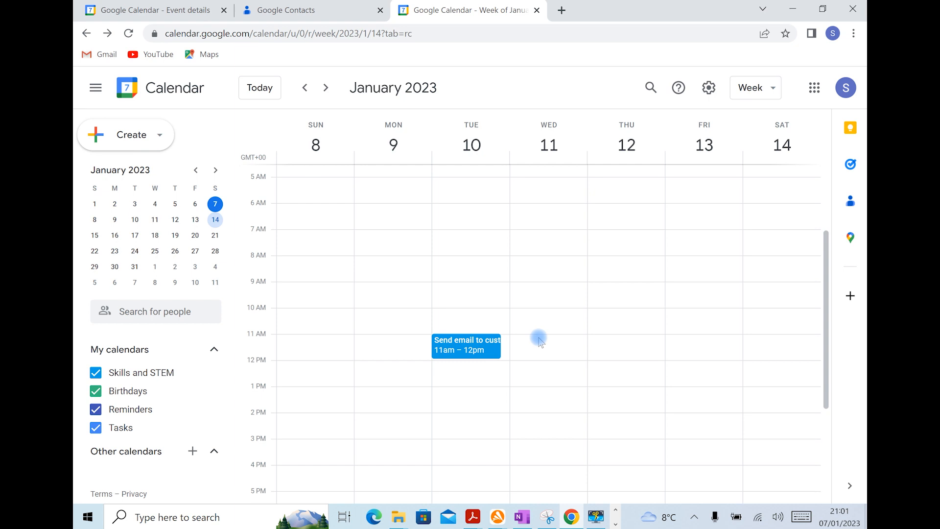
- Start a new event on Tuesday, January 10, titled "School run", and set its start time to 8:00am
right_click(476, 266)
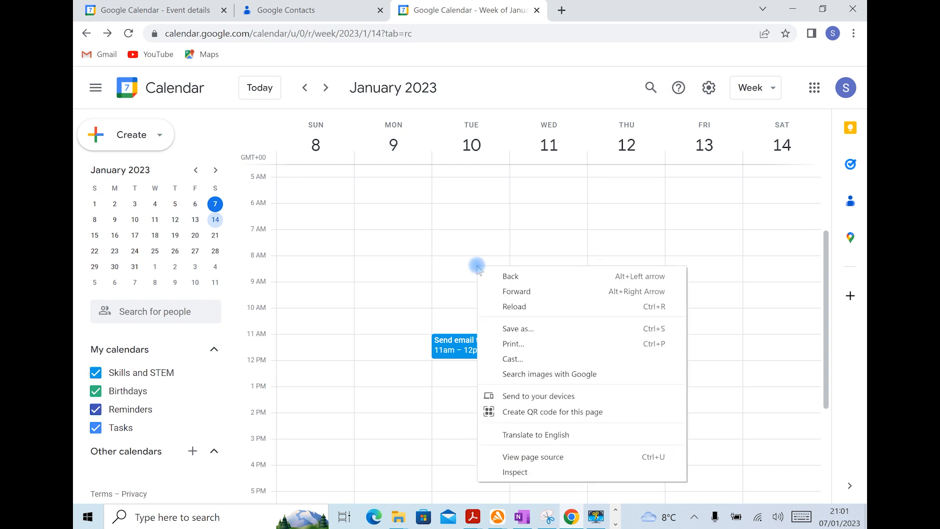
double_click(447, 270)
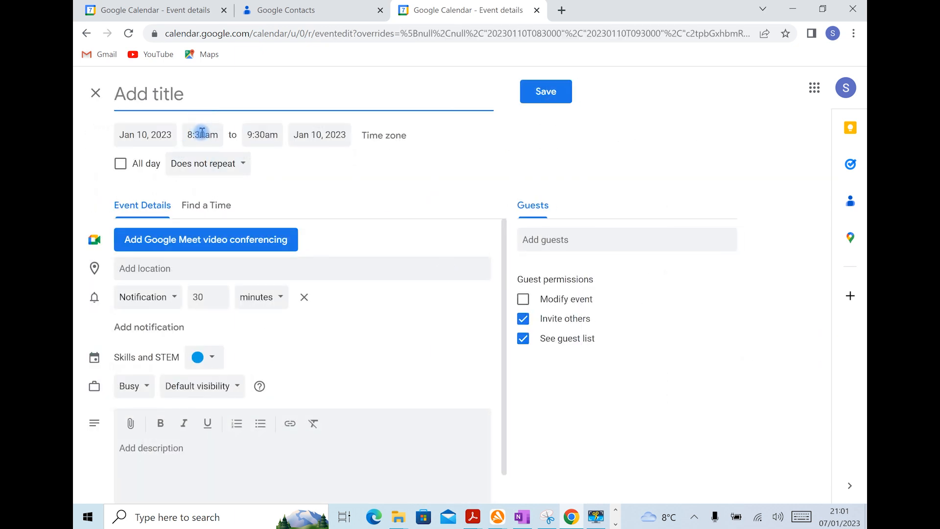
type("Sch")
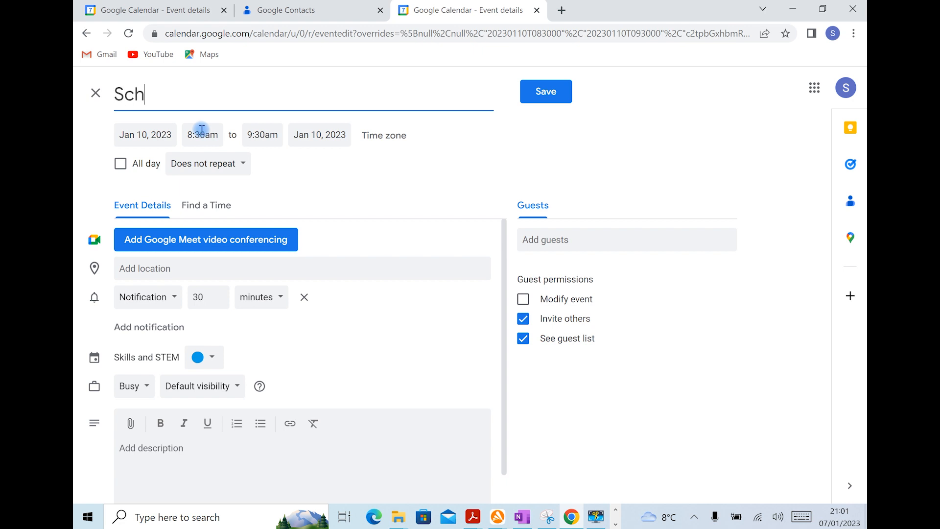
type("ool run")
left_click(202, 136)
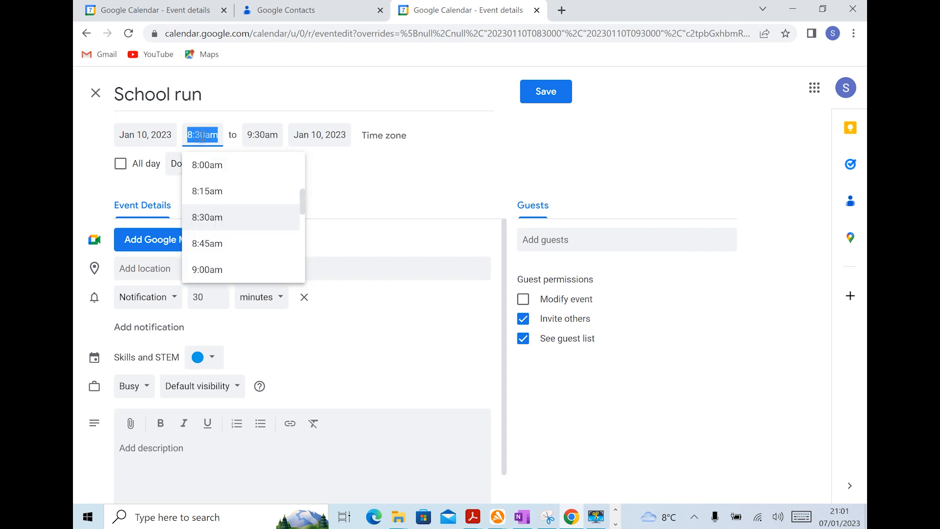
left_click(210, 169)
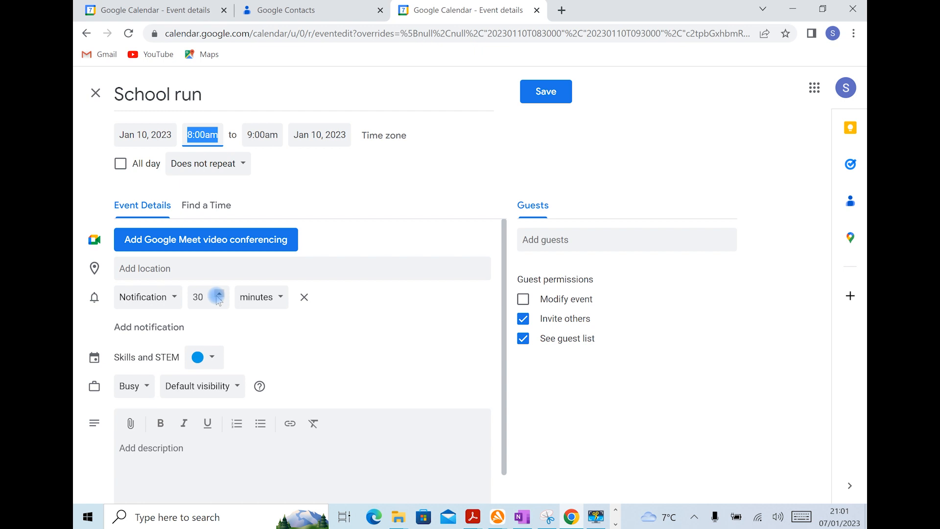
- Remove the notification from the School run event and save the event
left_click(174, 295)
left_click(214, 326)
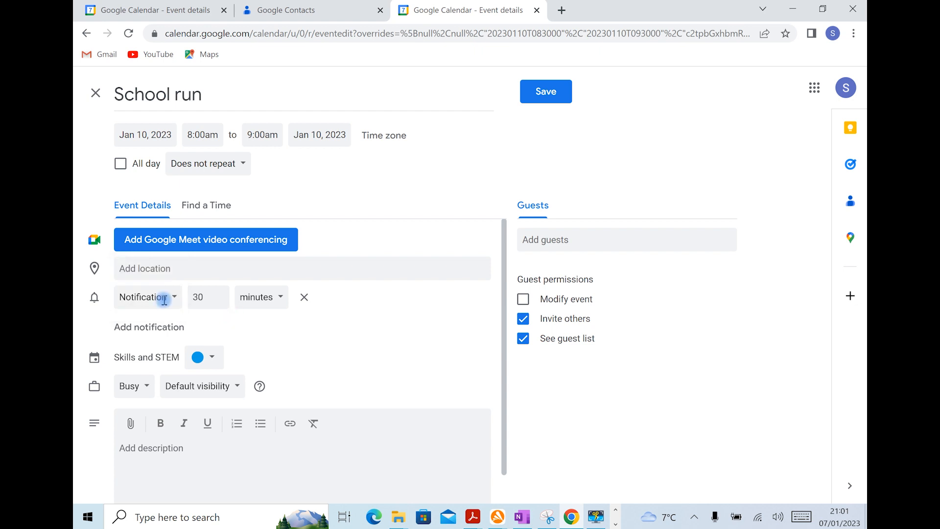
left_click(304, 298)
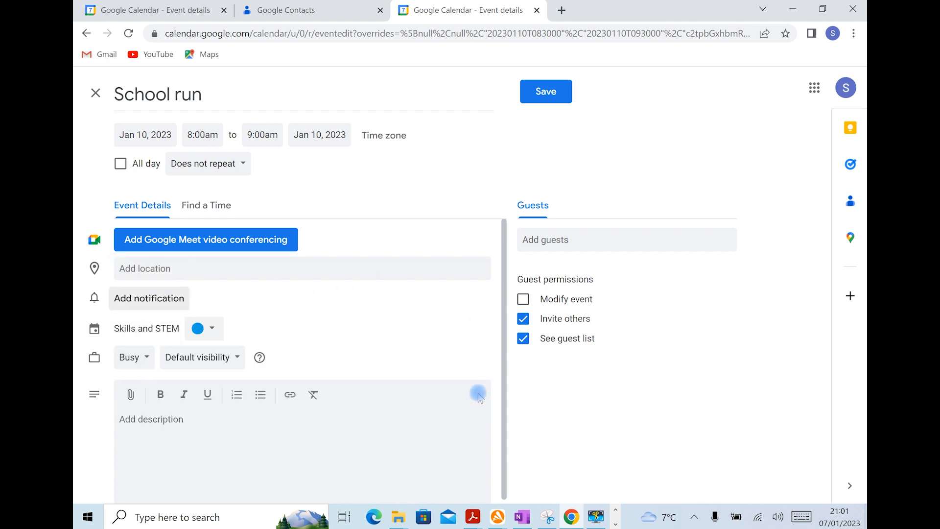
scroll(478, 390, "down", 1)
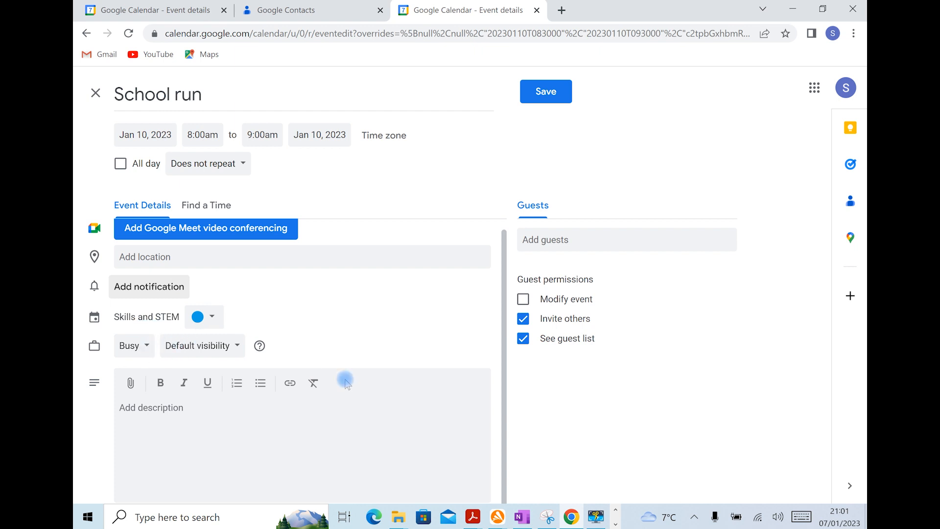
left_click(546, 92)
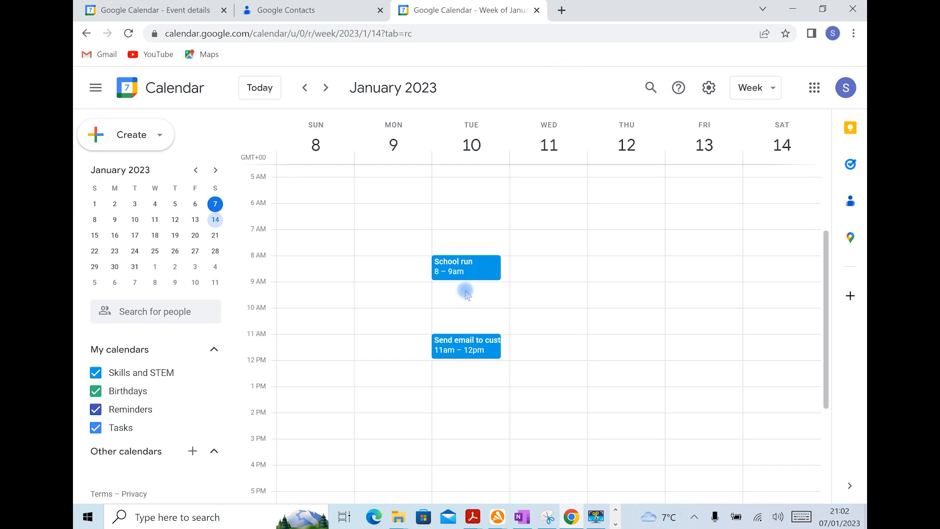
- Create and save an event titled "Edit videos" on Tuesday, January 10, from 9:00am to 11:00am
mouse_move(464, 290)
left_mouse_down()
mouse_move(458, 313)
mouse_move(470, 336)
left_mouse_up()
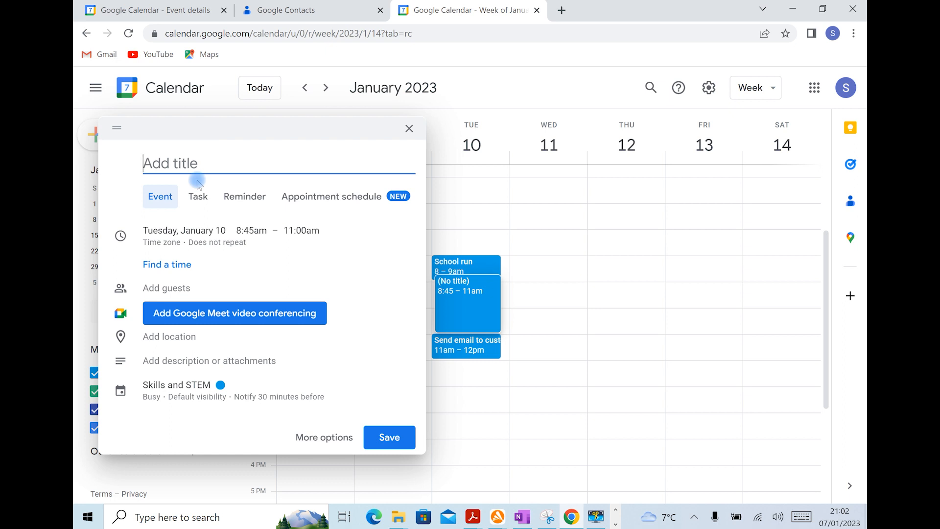
type("Edit videos")
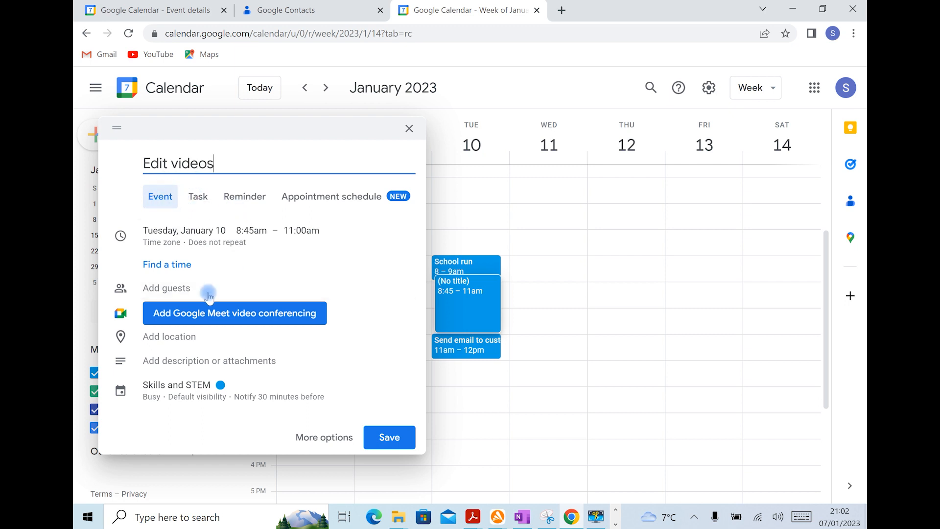
left_click(251, 234)
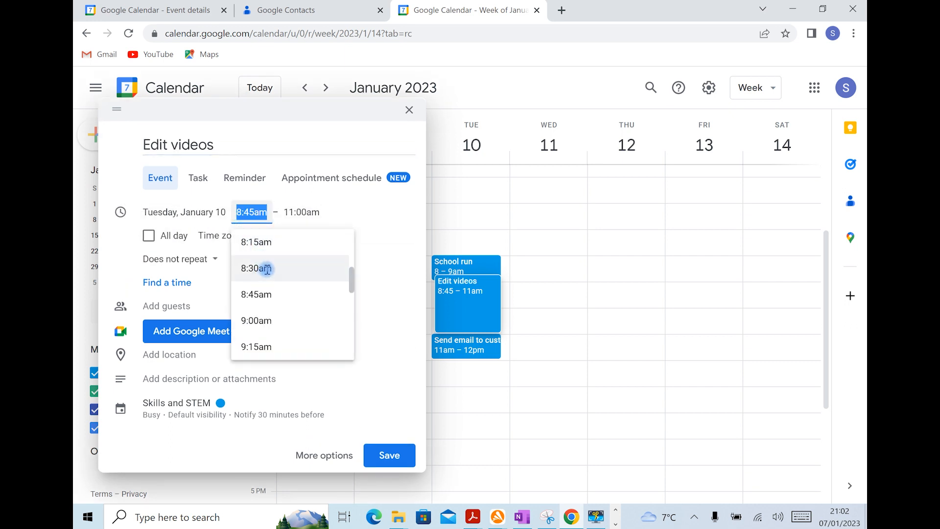
left_click(264, 327)
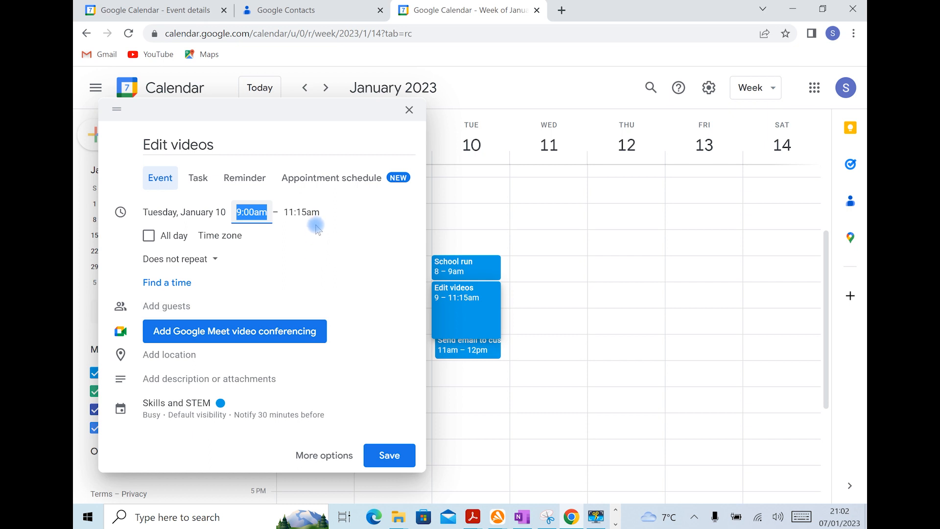
left_click(294, 214)
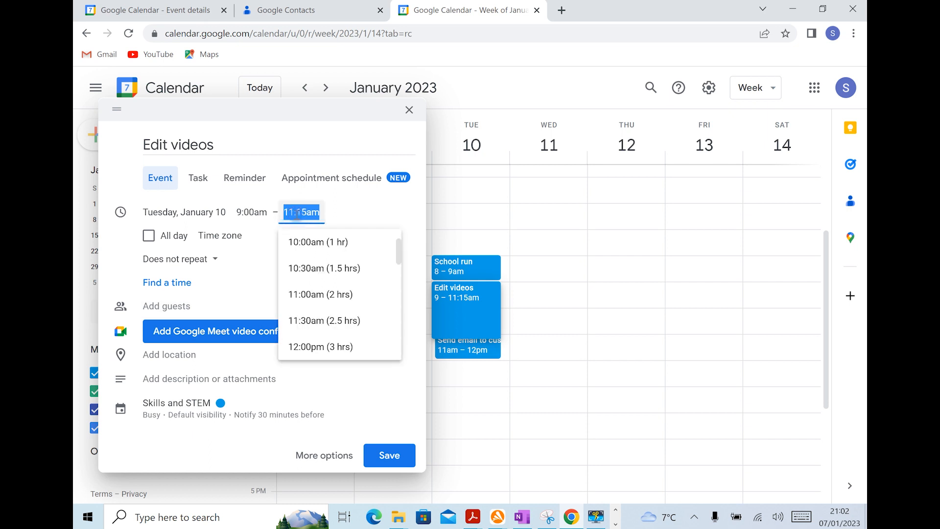
left_click(317, 293)
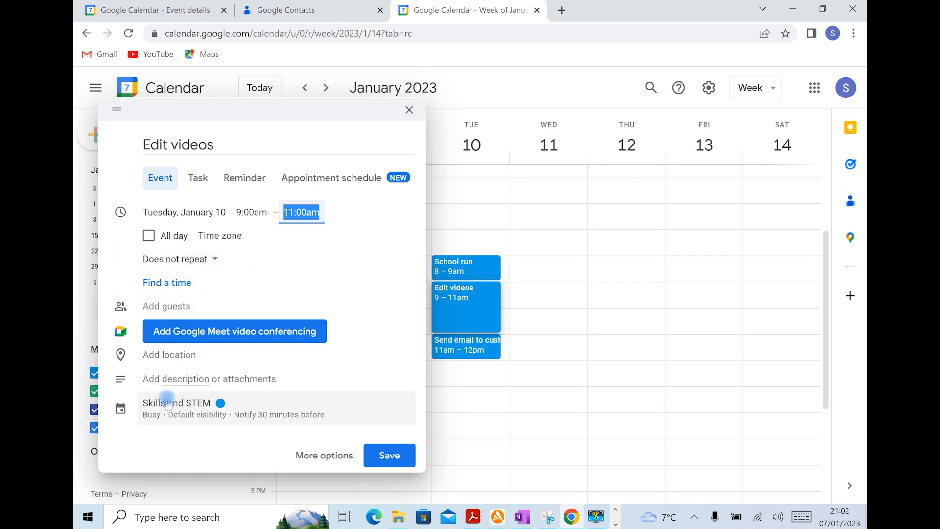
left_click(390, 454)
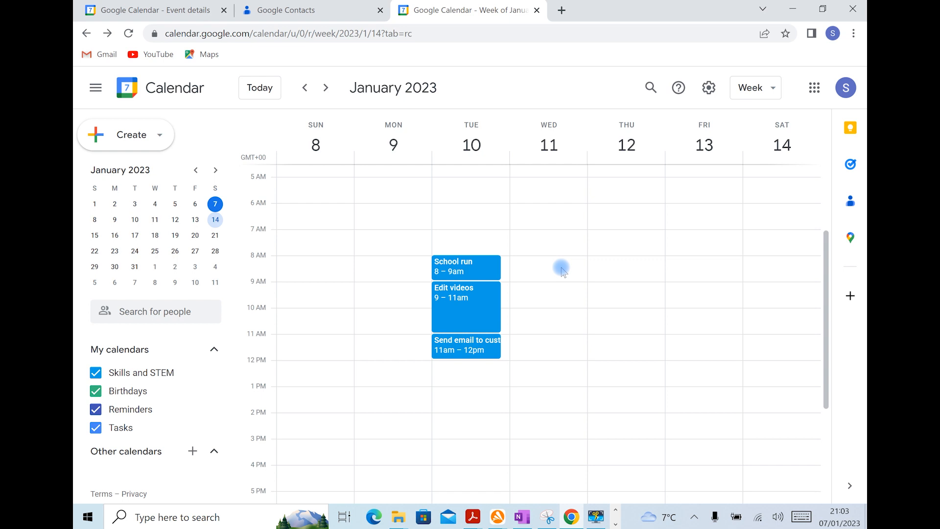
- Start an 11:00am–12:00pm event on Wednesday, January 11, titled "Meeting with" plus the doctor's name, and add Google Meet video conferencing
left_click(541, 345)
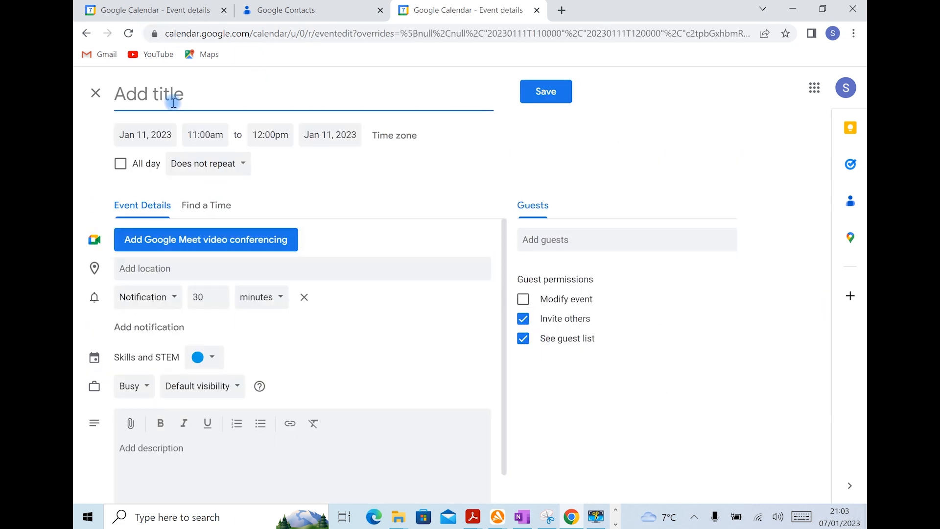
type("Meeti")
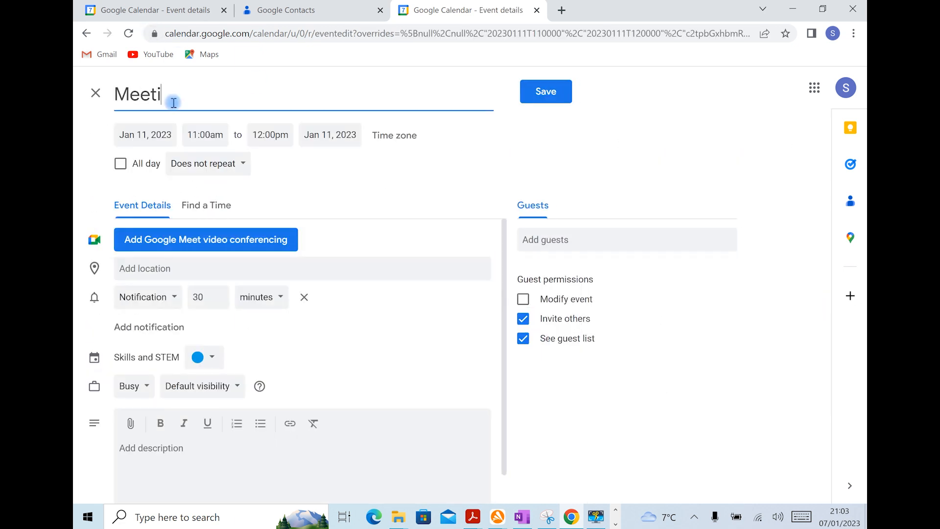
type("ng with Dr Folu")
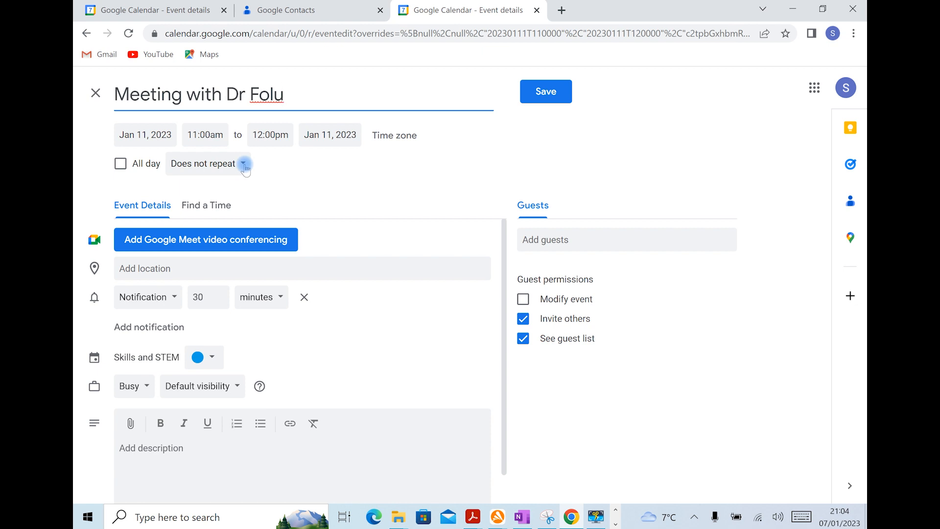
left_click(221, 241)
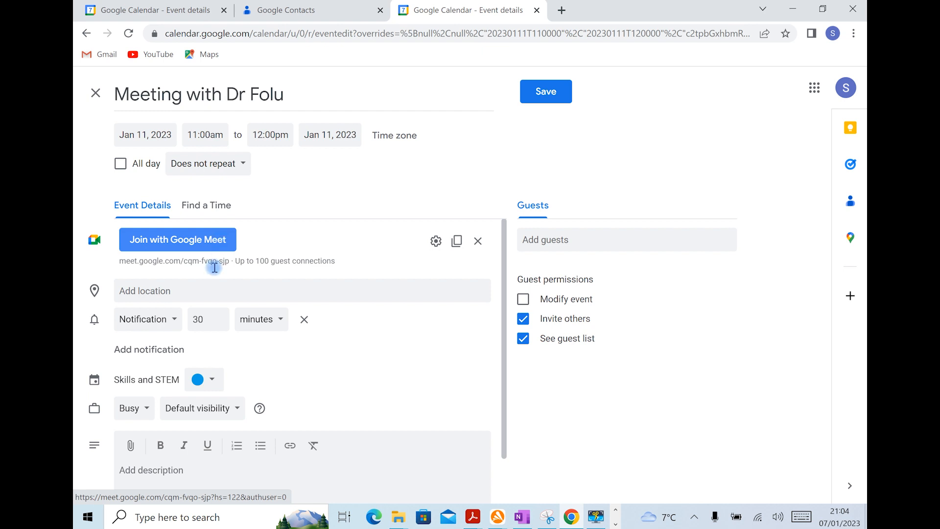
- Try "Online" as the meeting's location and clear the entry
left_click(138, 293)
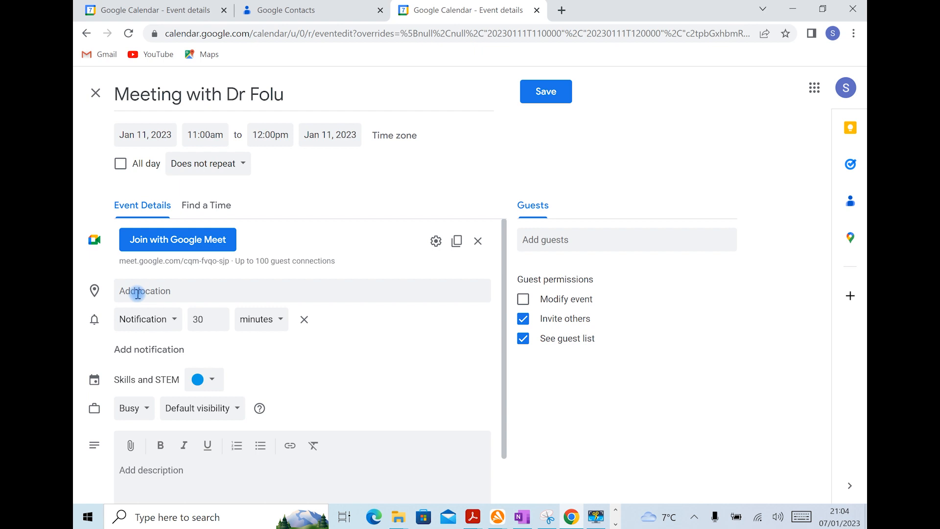
left_click(137, 292)
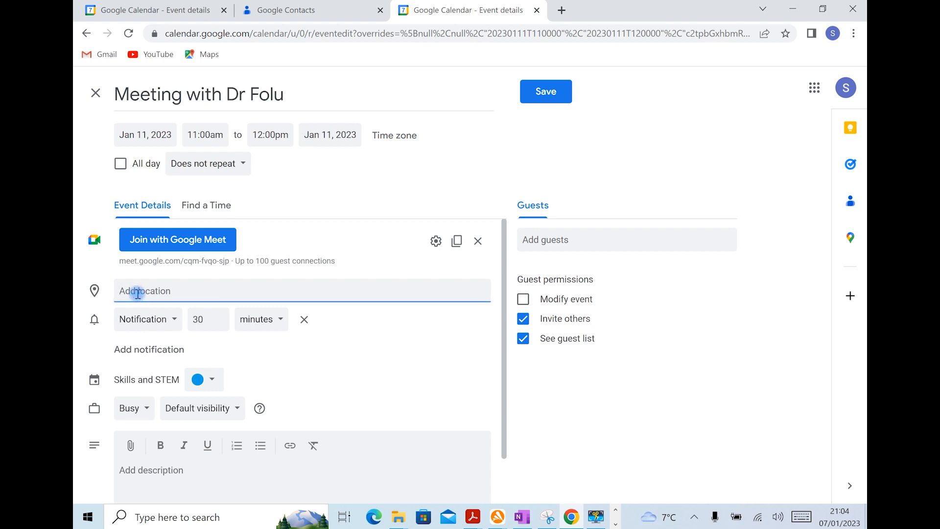
type("On")
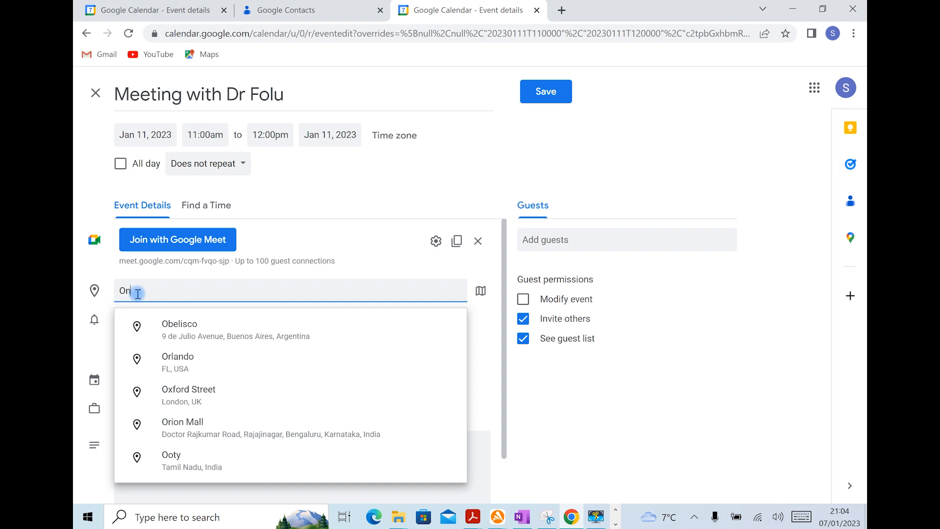
type("line")
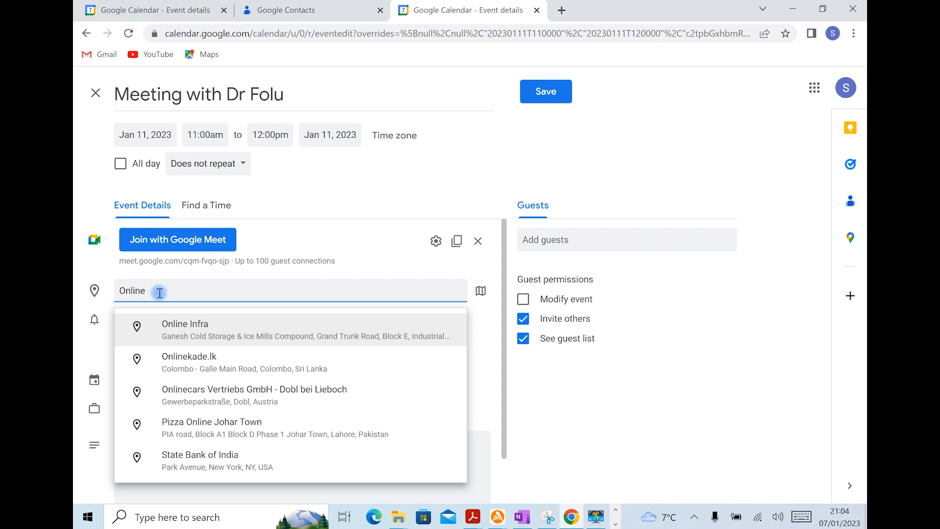
key("BackSpace")
key("BackSpace")
key("BackSpace")
key("BackSpace")
key("BackSpace")
key("BackSpace")
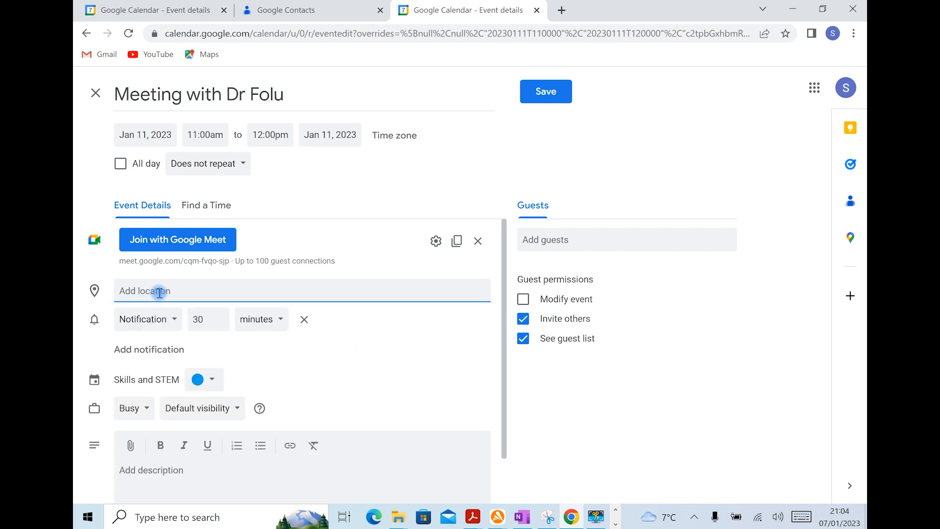
- Search for the White House and choose the Washington, DC result as the meeting's location
type("W")
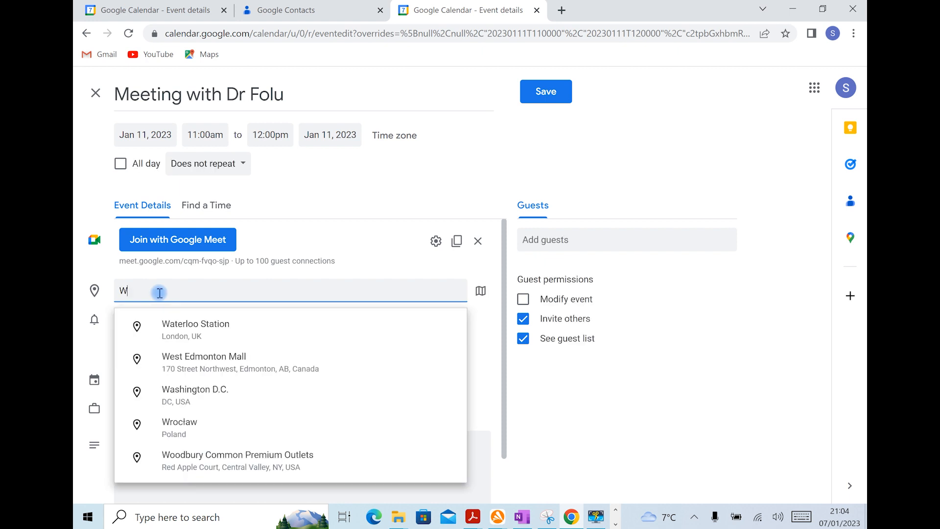
type("Hi")
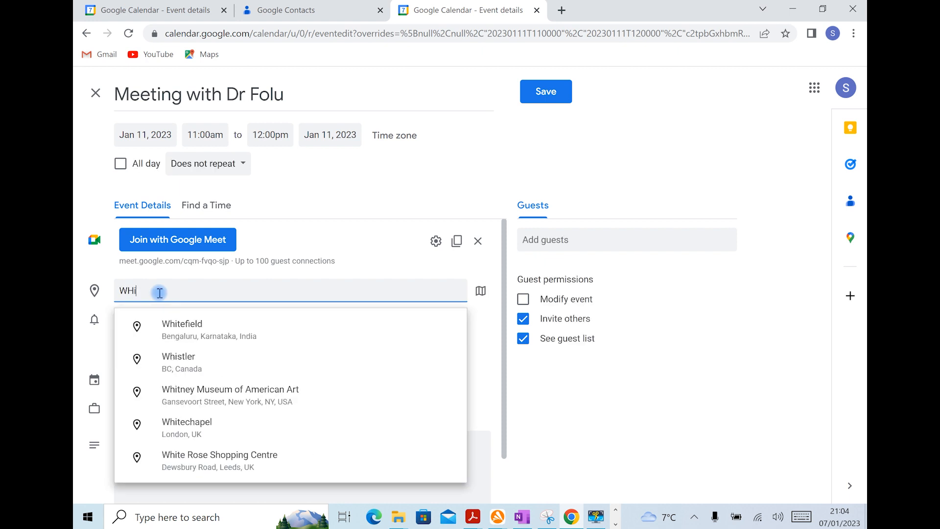
type("t h")
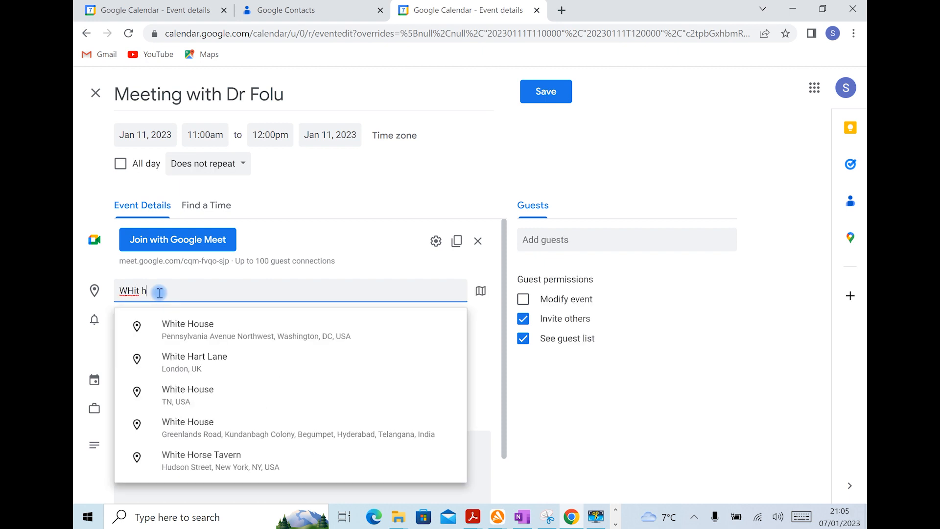
type("ouse")
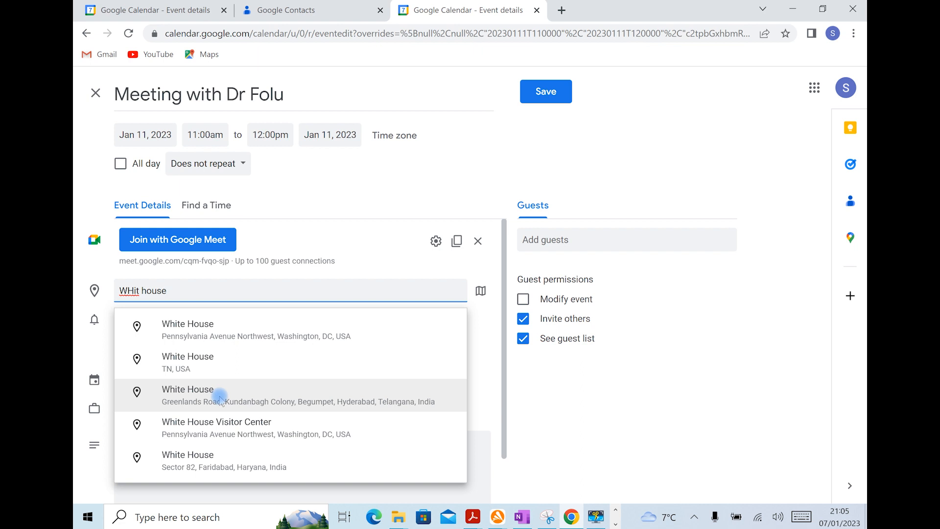
left_click(205, 338)
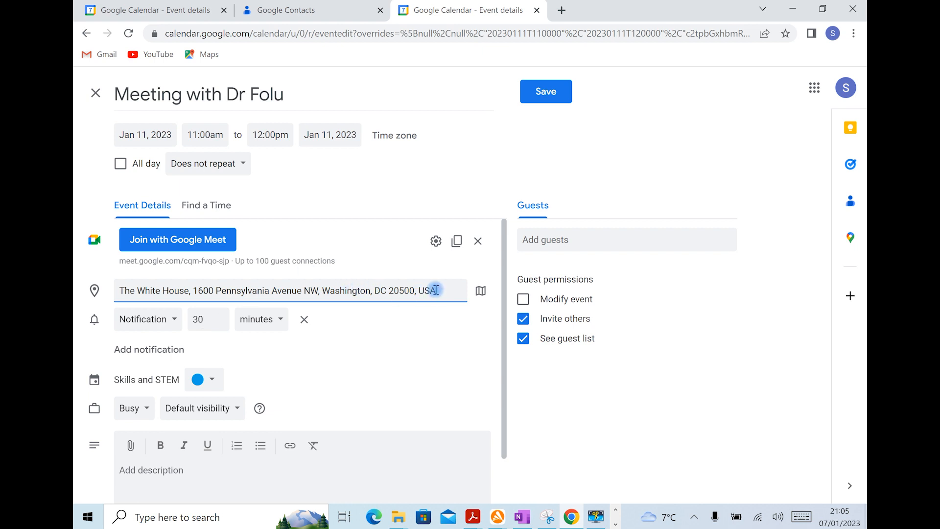
- Replace the meeting's location with "Online" without choosing a suggested place
triple_click(204, 286)
type("Online")
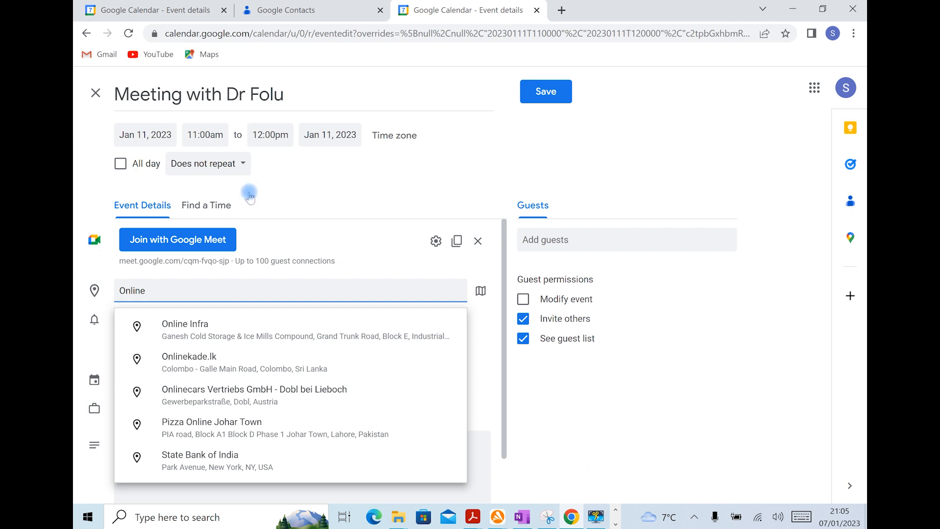
left_click(377, 256)
- Set the meeting's first notification to 30 minutes and add a second notification at 10 minutes
left_click(210, 325)
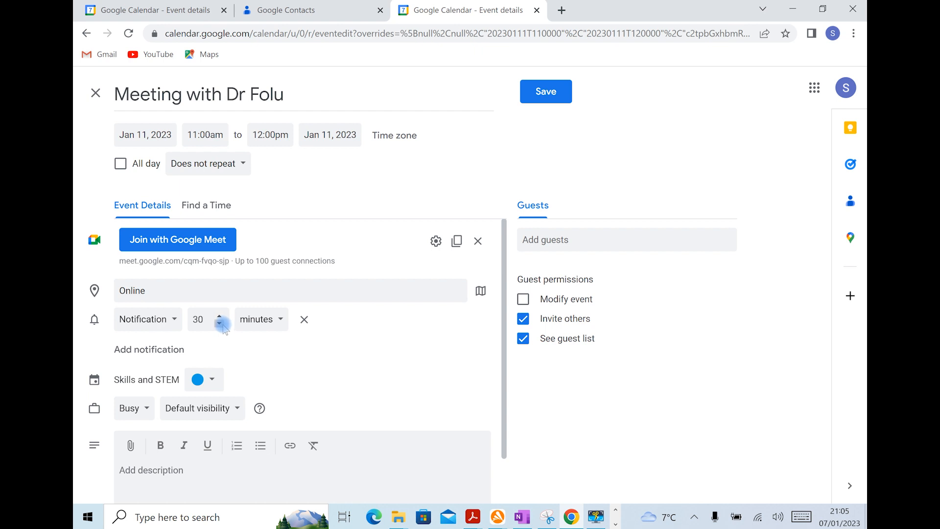
left_click(219, 324)
key("BackSpace")
type("30")
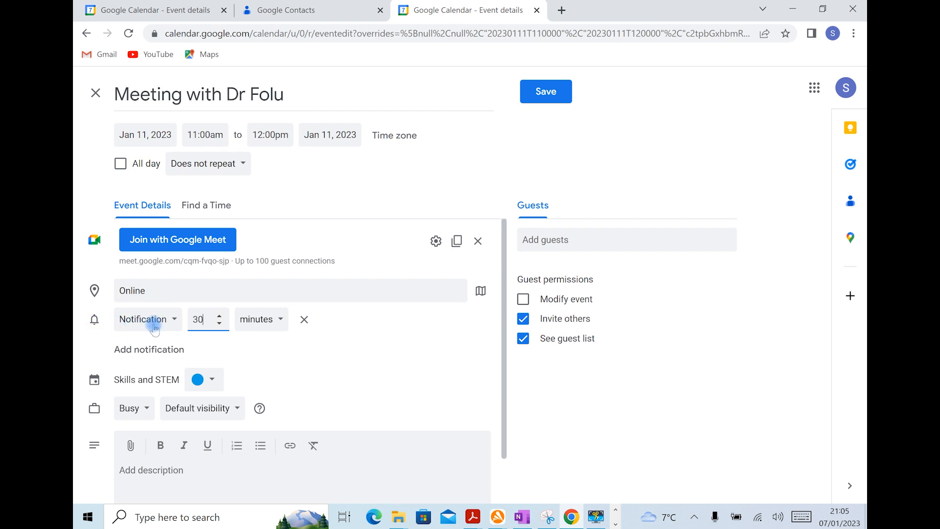
left_click(148, 349)
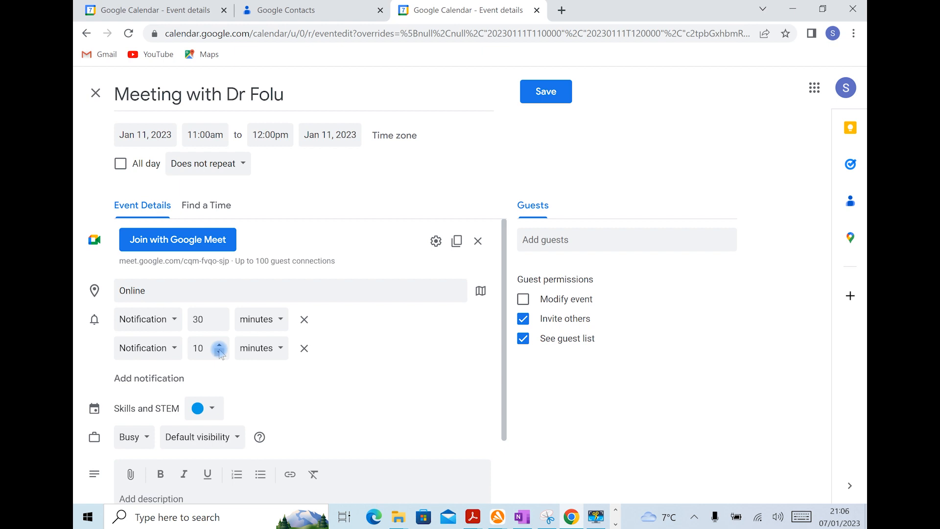
- Keep the meeting's availability set to Busy
scroll(407, 363, "down", 2)
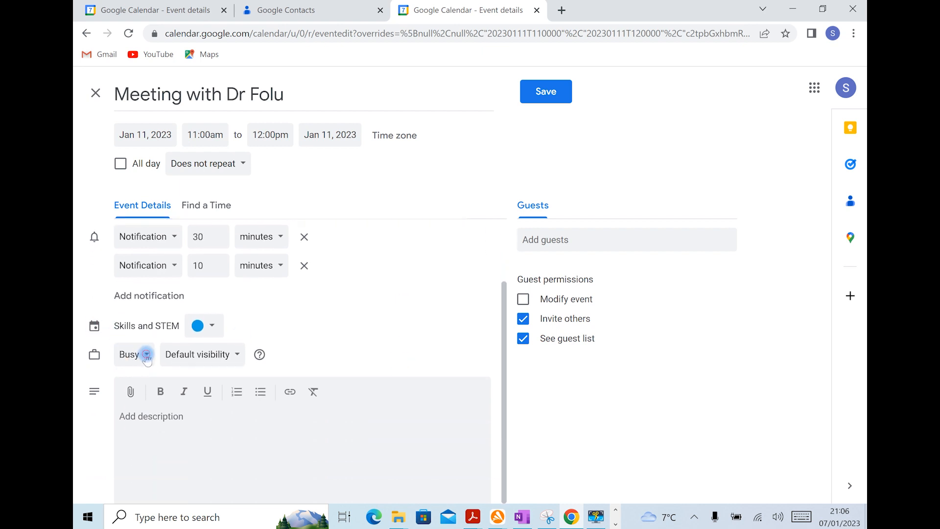
left_click(146, 355)
left_click(130, 360)
- Enter the meeting description on four lines: "Report discussion", "Any issues", "Way forward" and "AOB"
scroll(357, 332, "down", 1)
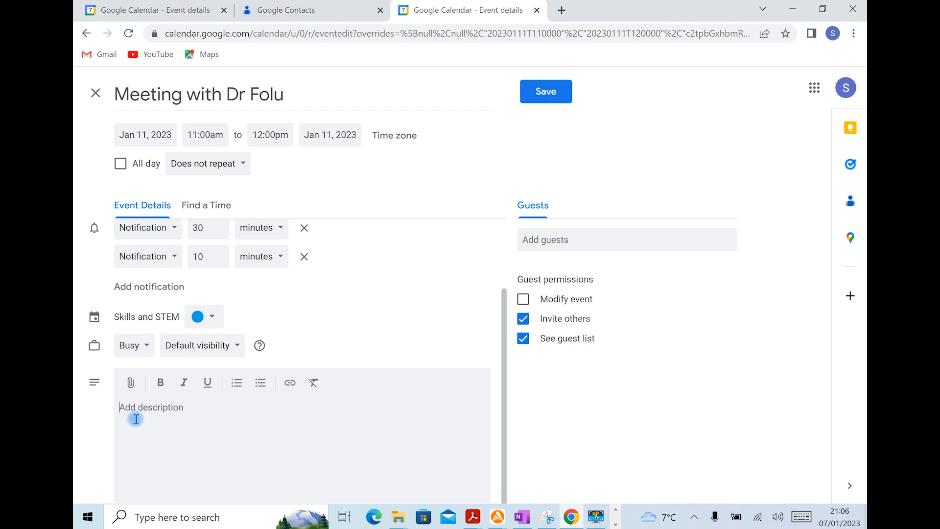
type("Report d dscussion")
left_click(152, 408)
type("i")
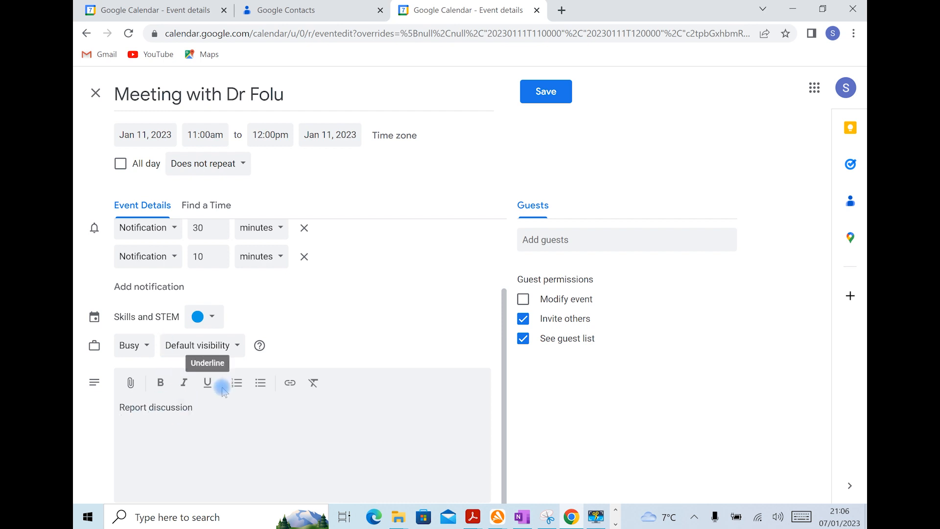
key("End")
key("Return")
type("Any")
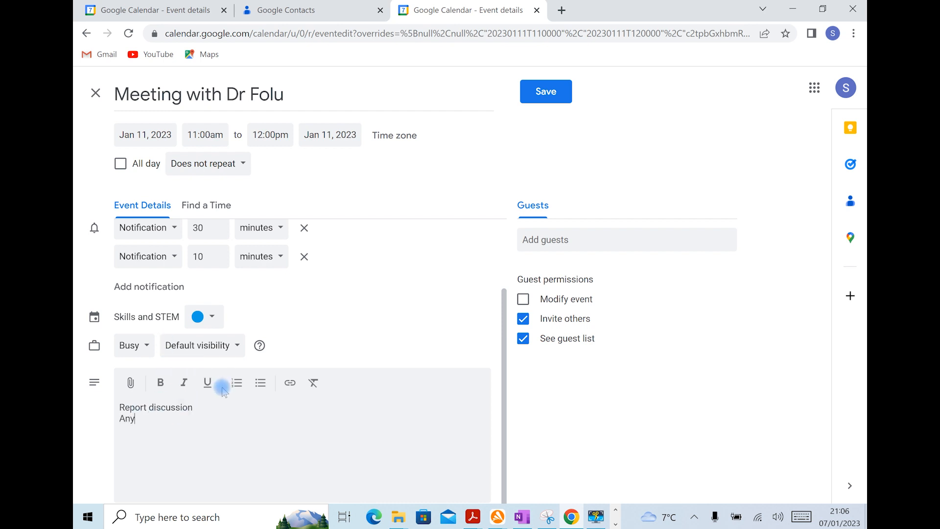
type(" issues")
key("Return")
type("Way forward")
key("Return")
type("AOB")
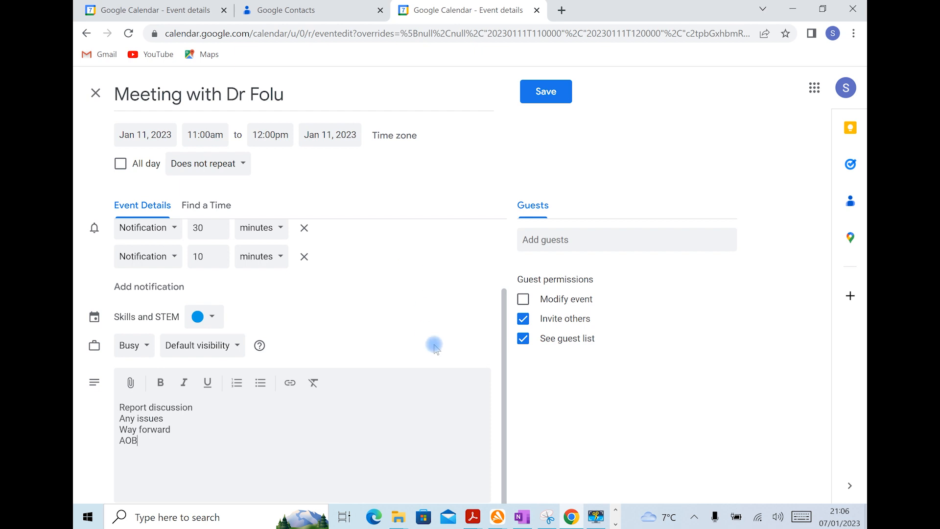
- Add the suggested contact as a guest of the meeting
scroll(393, 371, "up", 2)
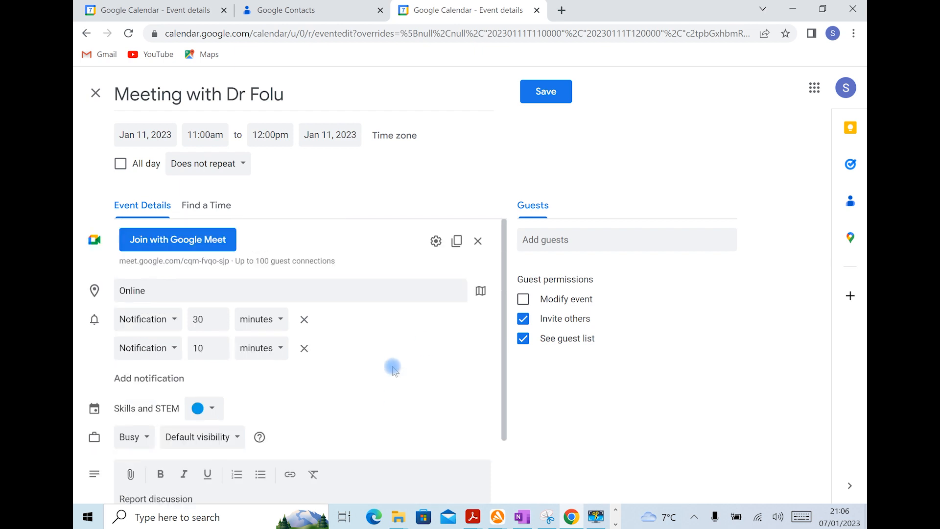
scroll(380, 399, "down", 1)
scroll(381, 400, "up", 1)
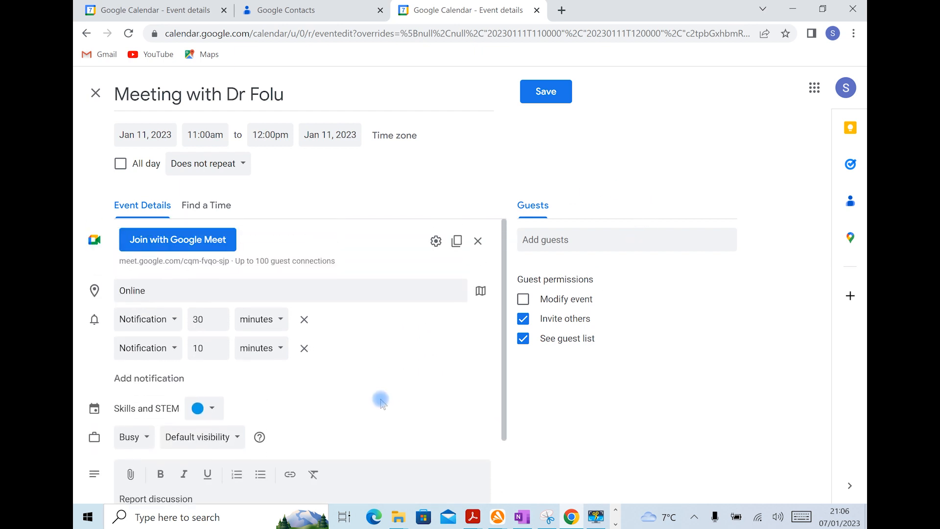
scroll(381, 400, "down", 2)
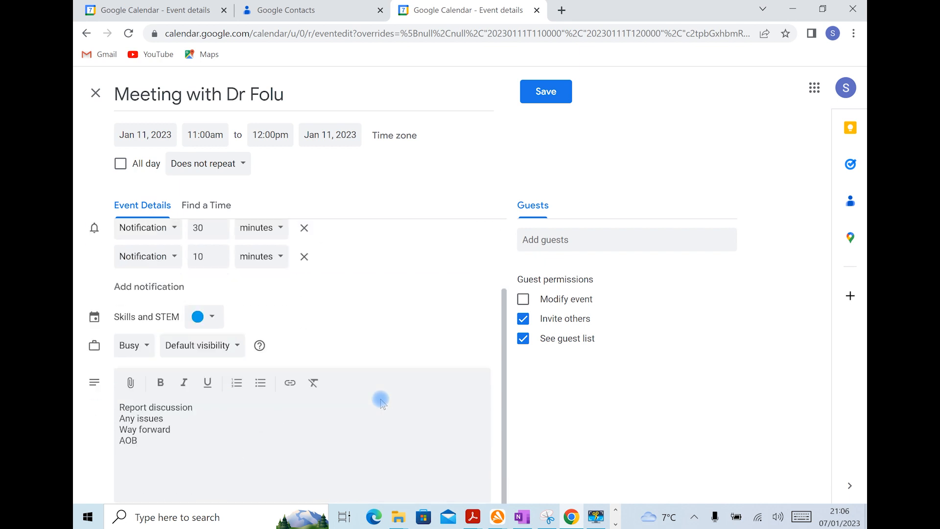
scroll(376, 275, "up", 2)
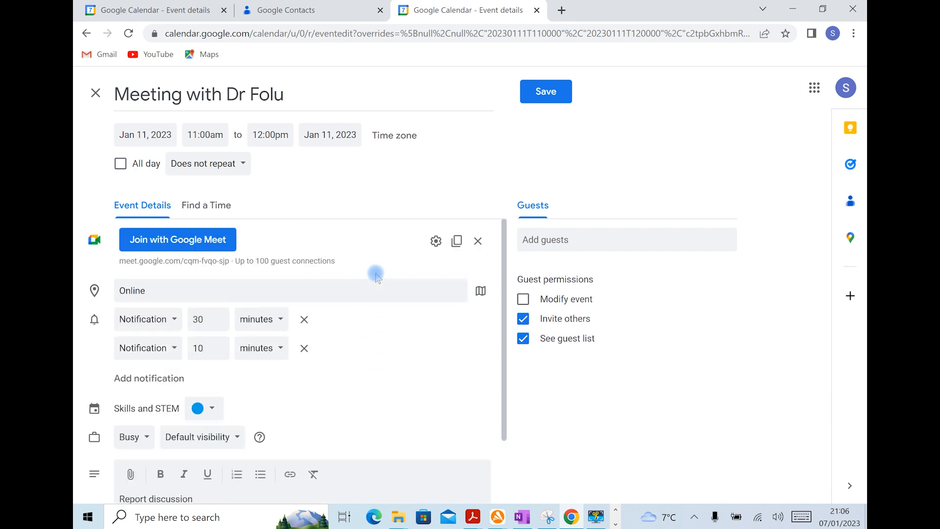
left_click(583, 244)
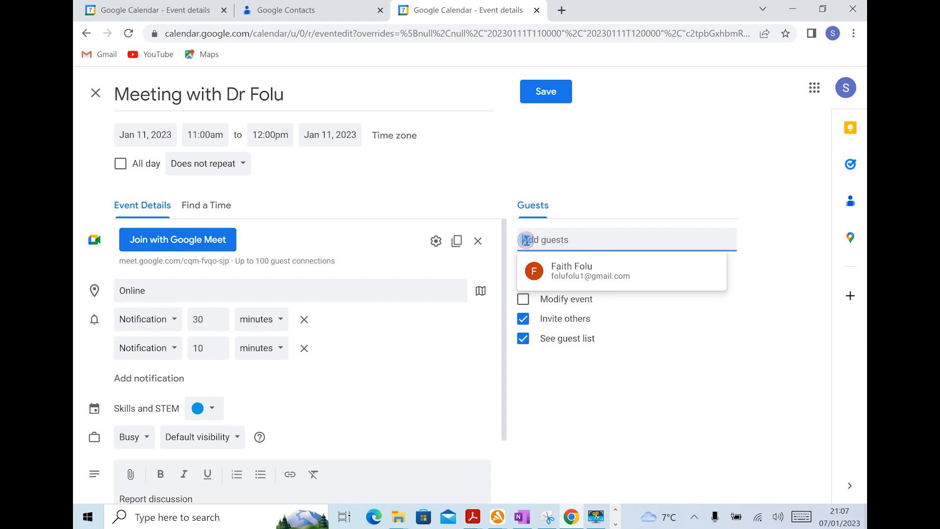
left_click(570, 273)
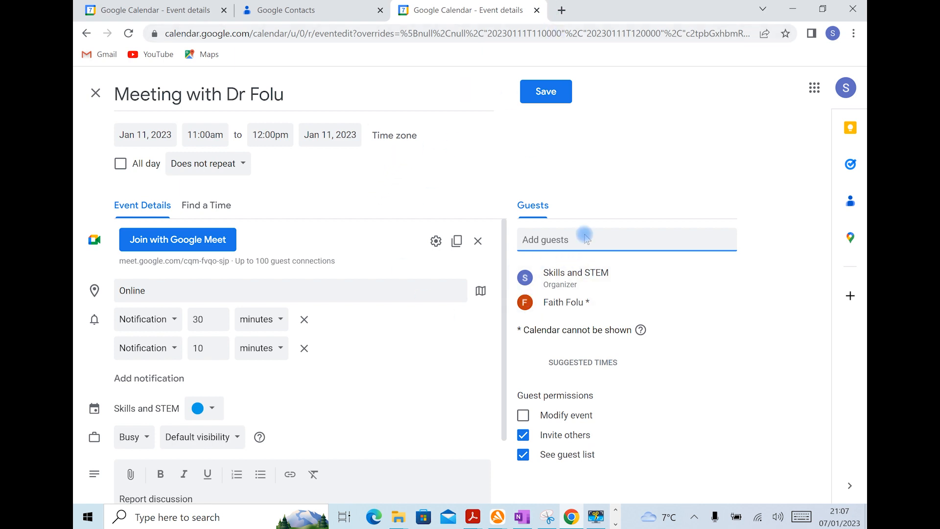
- Save the meeting and send the invitation email to the guest
scroll(451, 264, "down", 2)
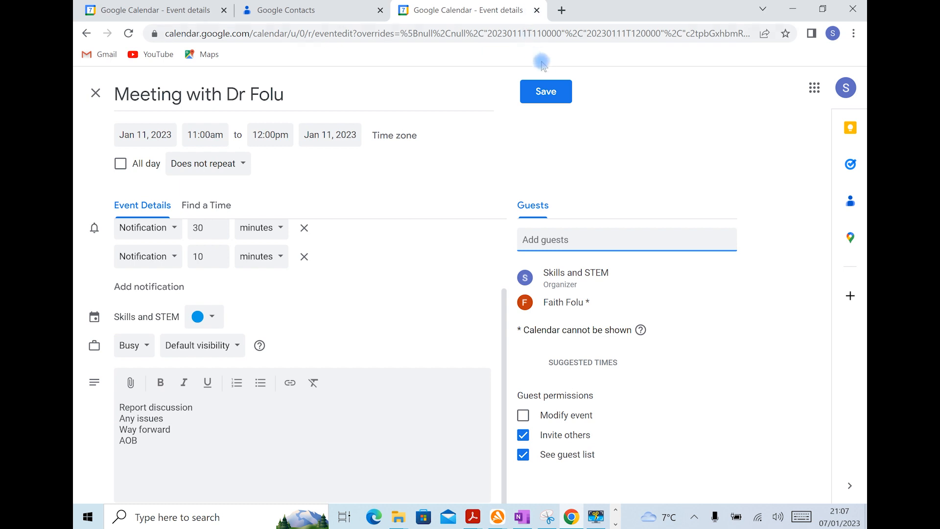
left_click(549, 92)
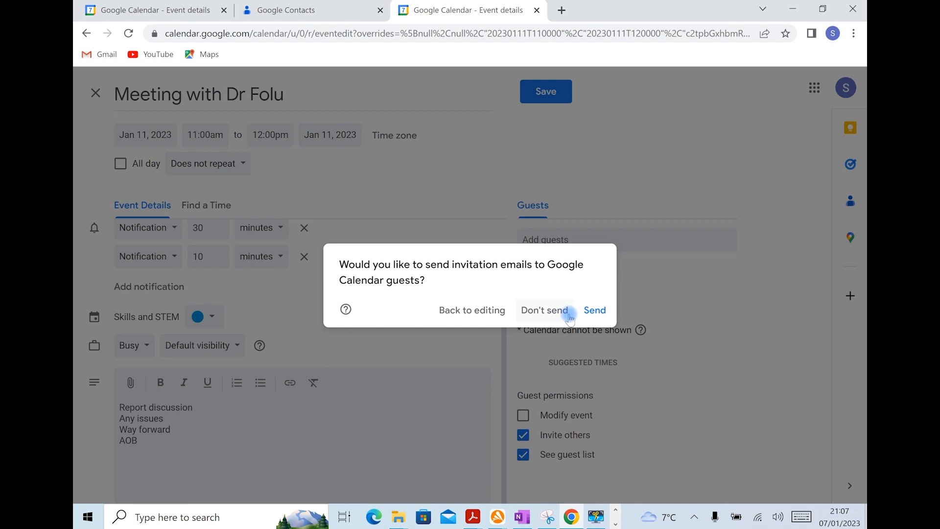
left_click(594, 310)
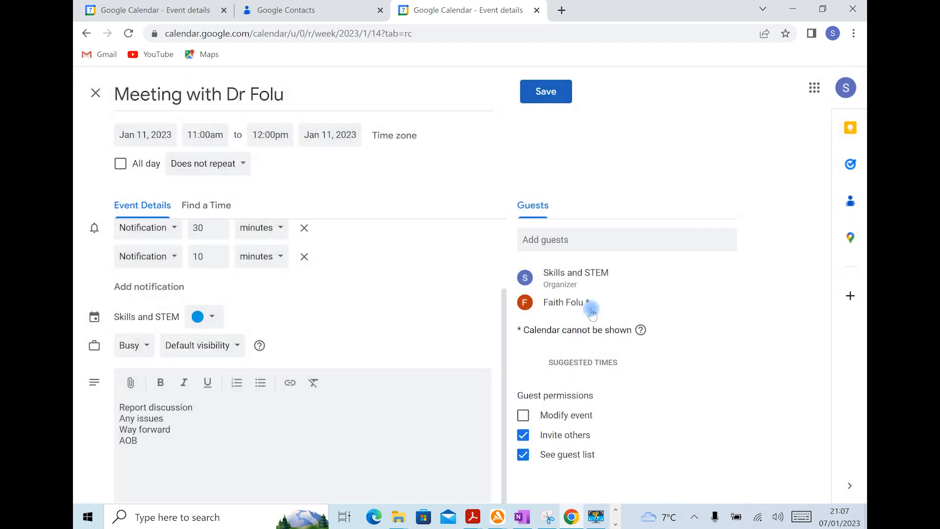